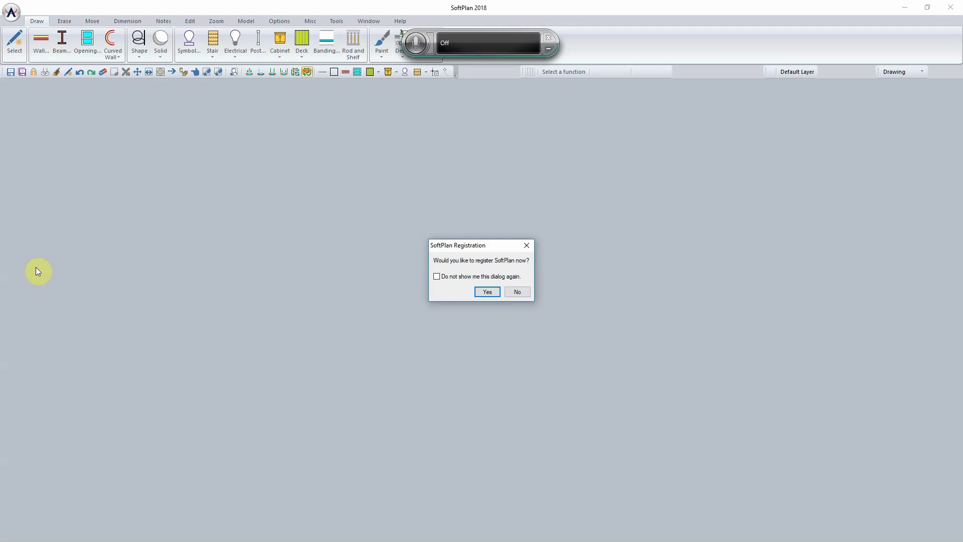
Decline registration, acknowledge the SoftTalk notice and open the SoftTalk Demo project.
click(517, 291)
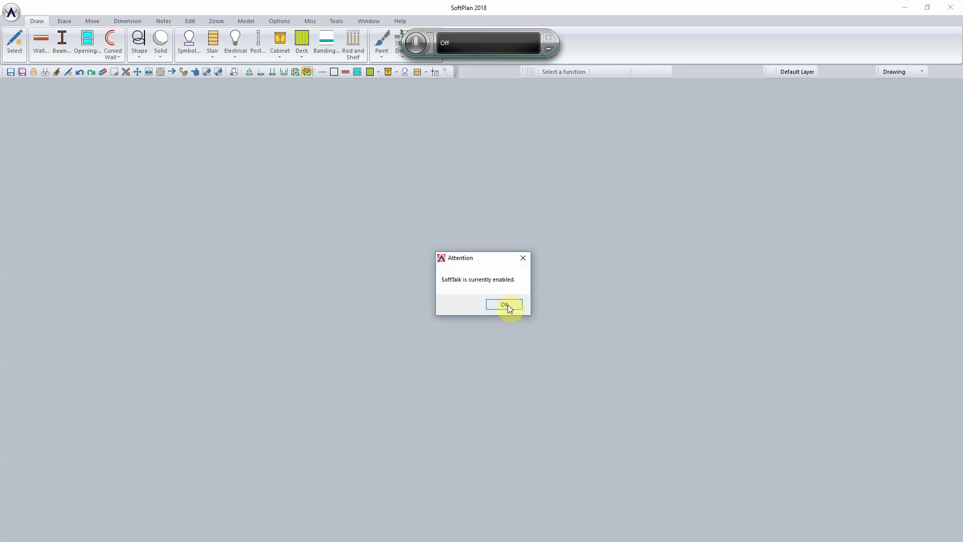
click(506, 306)
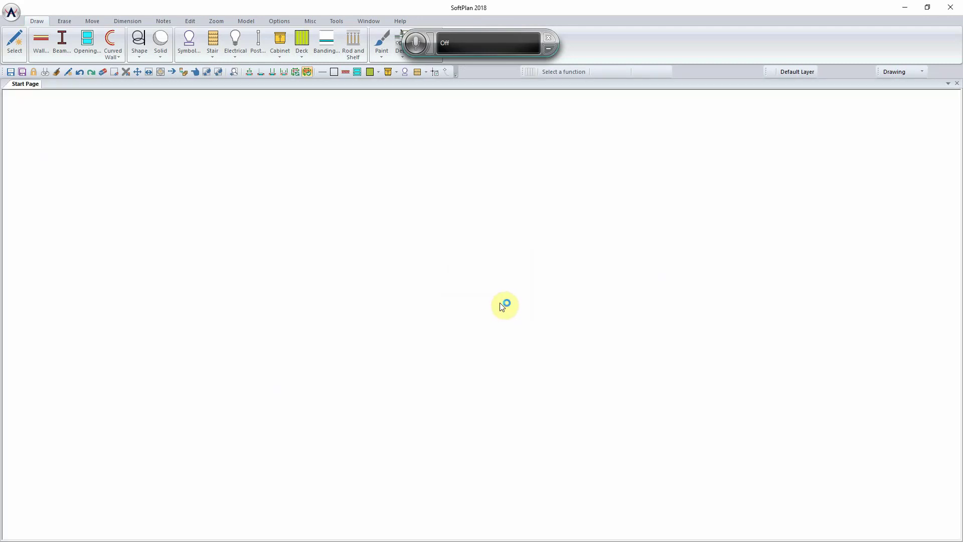
click(62, 227)
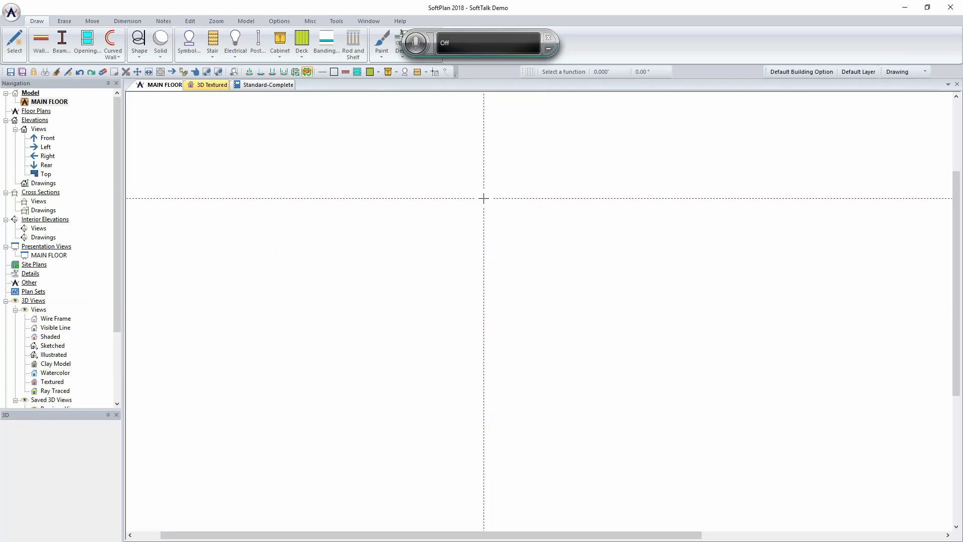
With SoftTalk listening on, draw a closed eight-corner 2x6/Brick wall outline, about 42'-10" by 34'-7", stepping inward twice at its lower-left side.
click(415, 43)
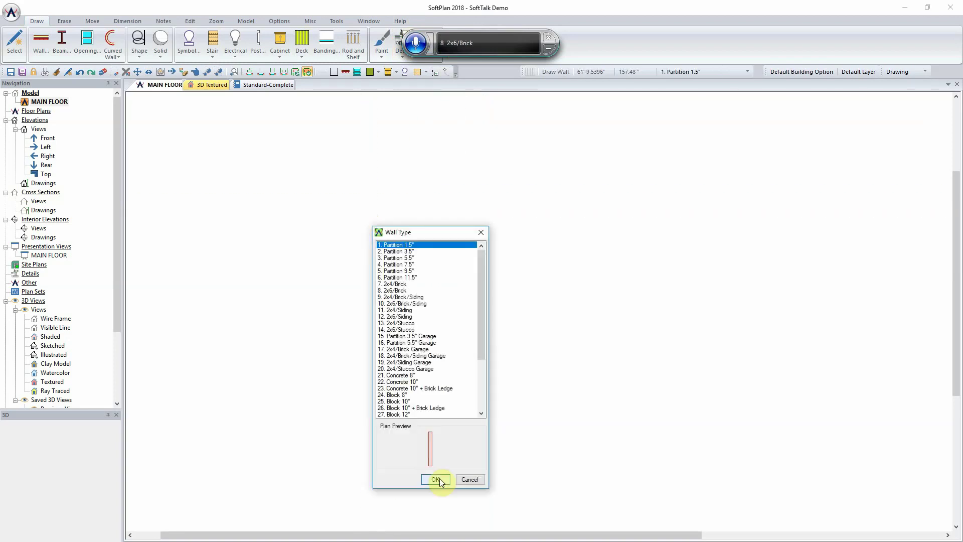
click(437, 479)
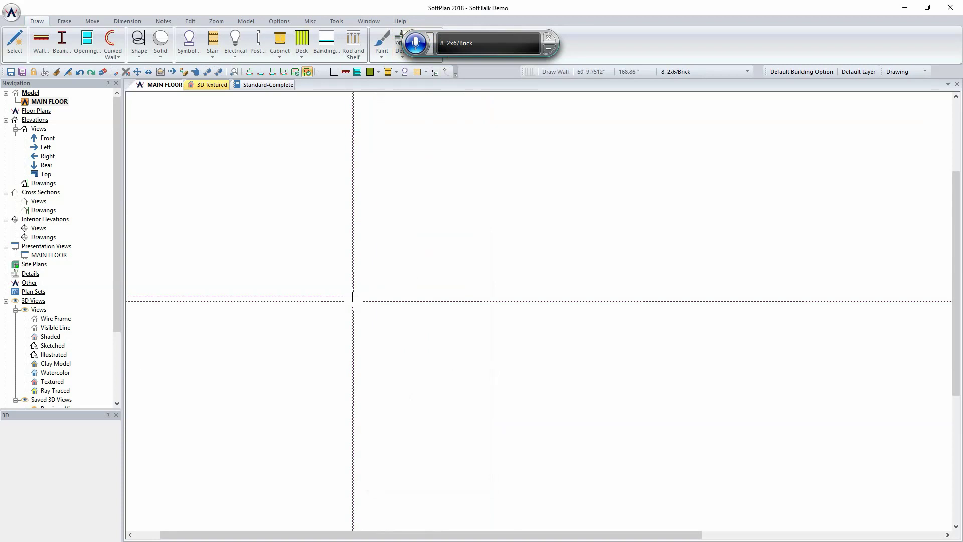
click(331, 190)
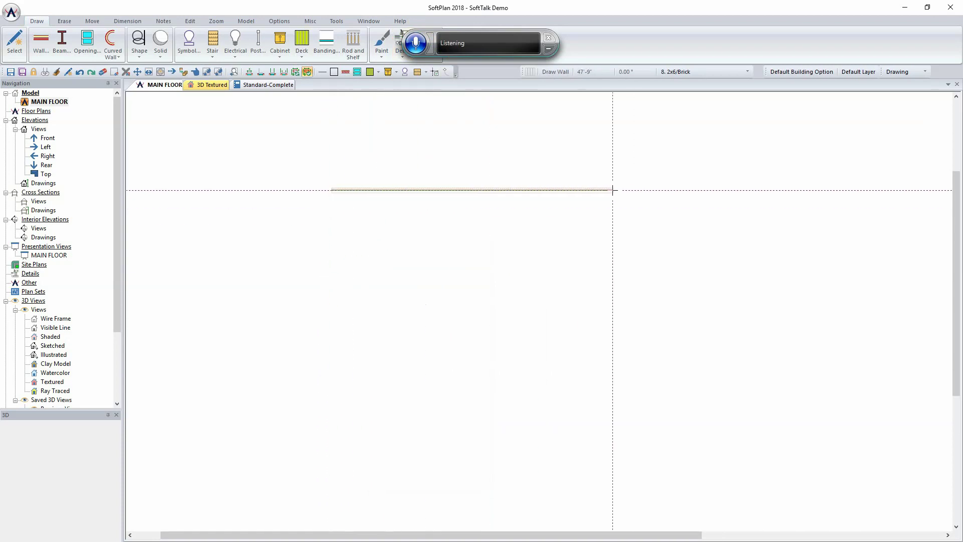
click(579, 191)
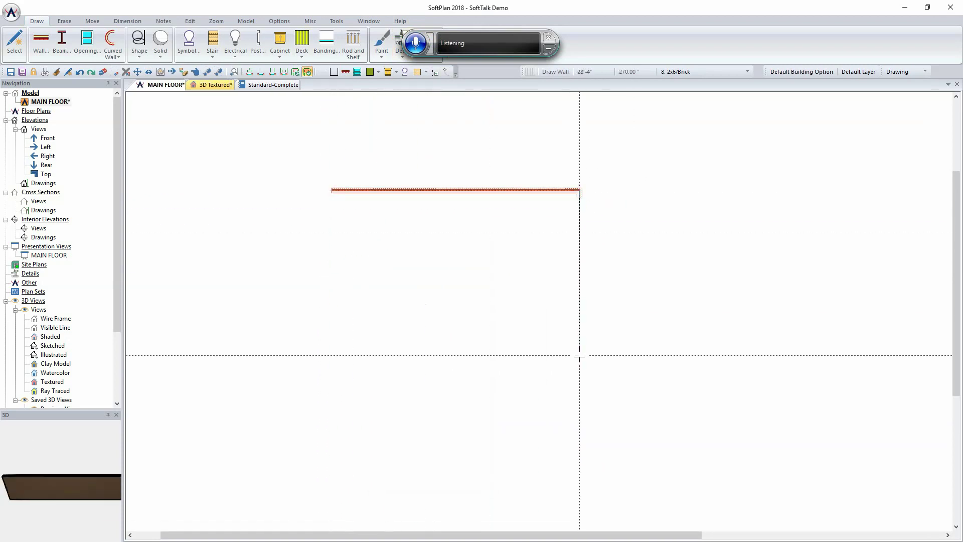
click(580, 388)
click(491, 388)
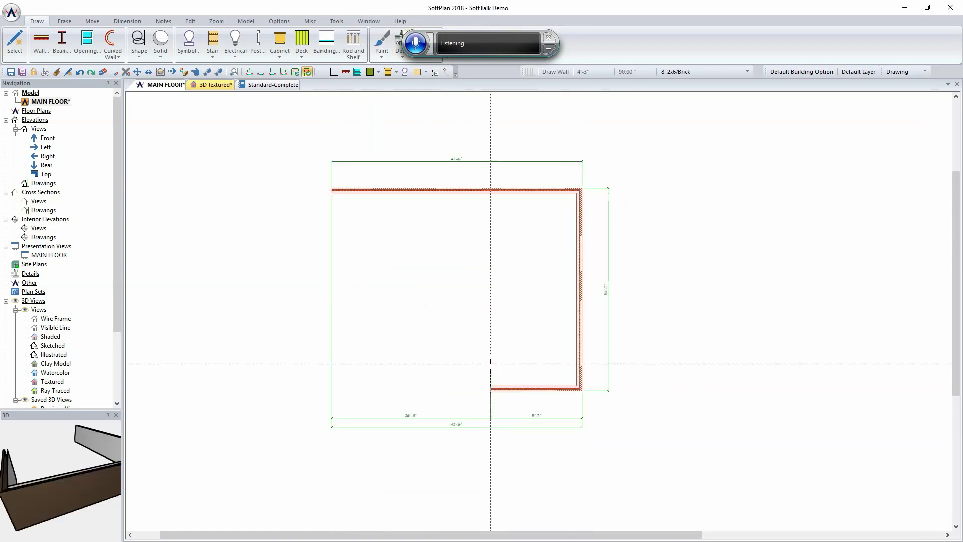
click(491, 332)
click(429, 332)
click(429, 297)
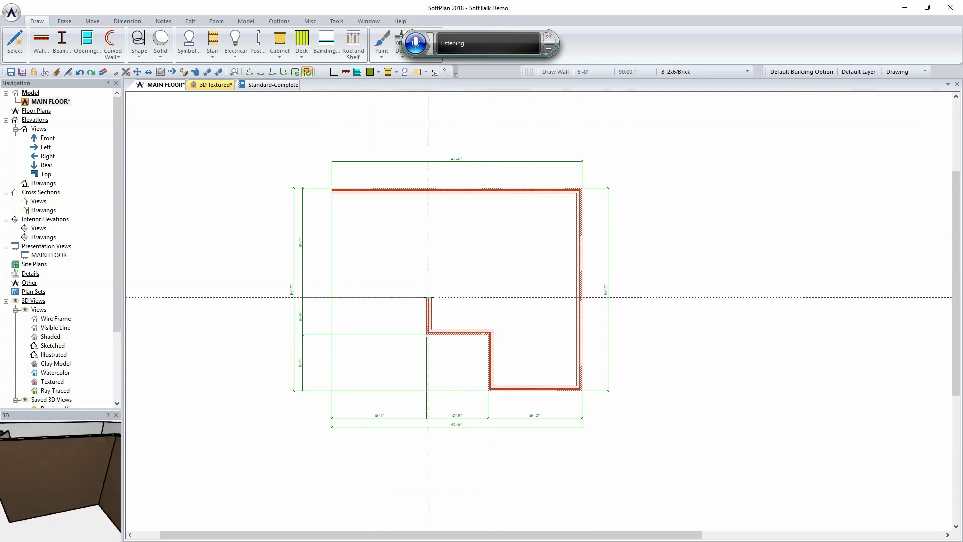
click(333, 297)
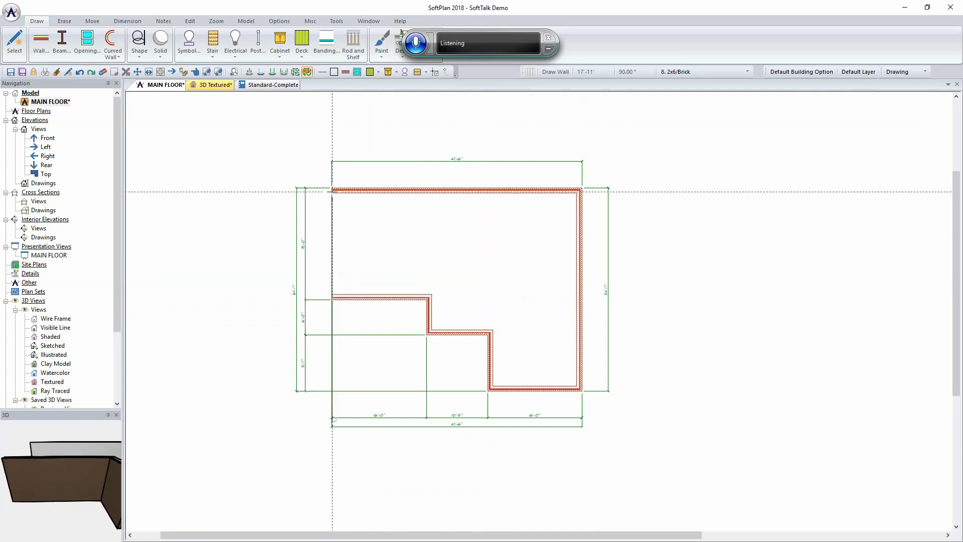
click(332, 190)
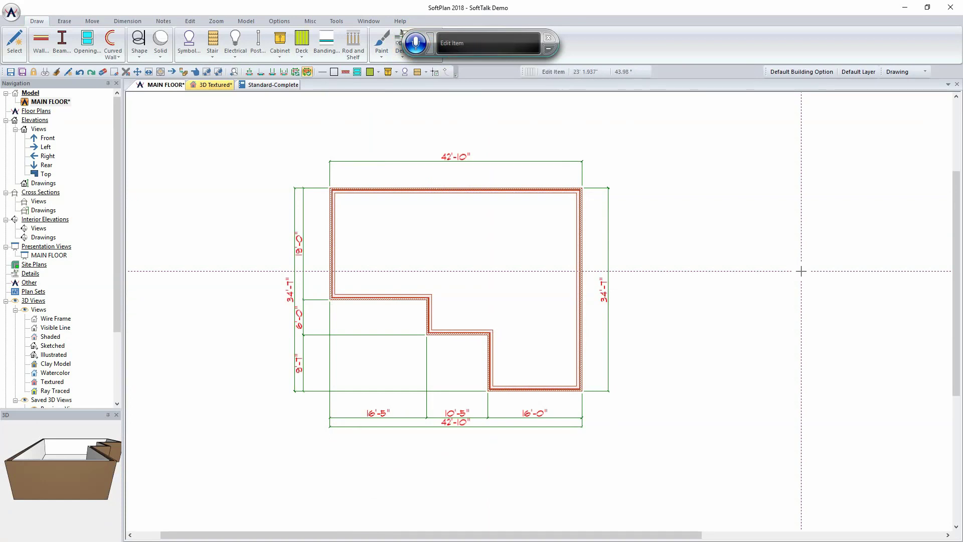
Set the overall width to 44'-8" by moving the right wall and the overall depth to 35'-0" by moving the lower wall.
click(457, 163)
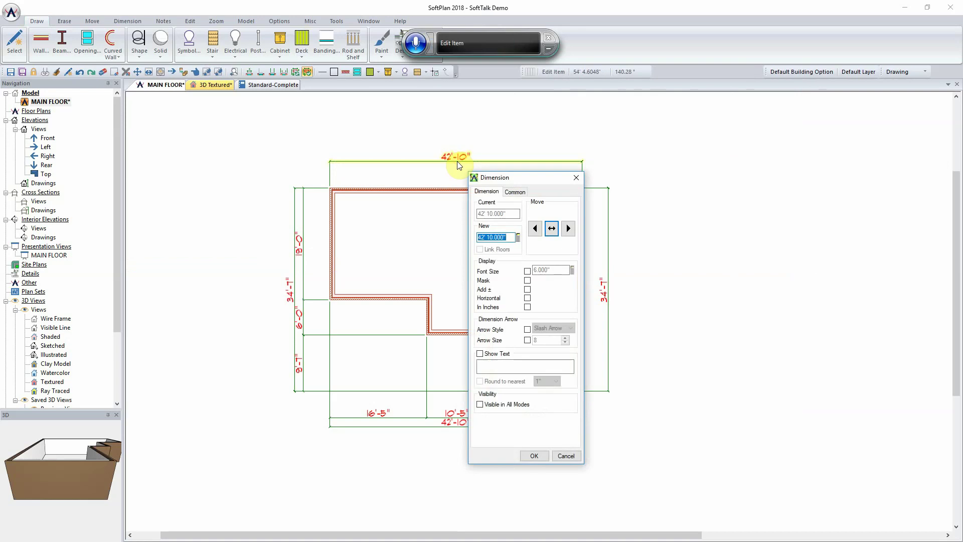
text(44)
click(571, 230)
click(612, 290)
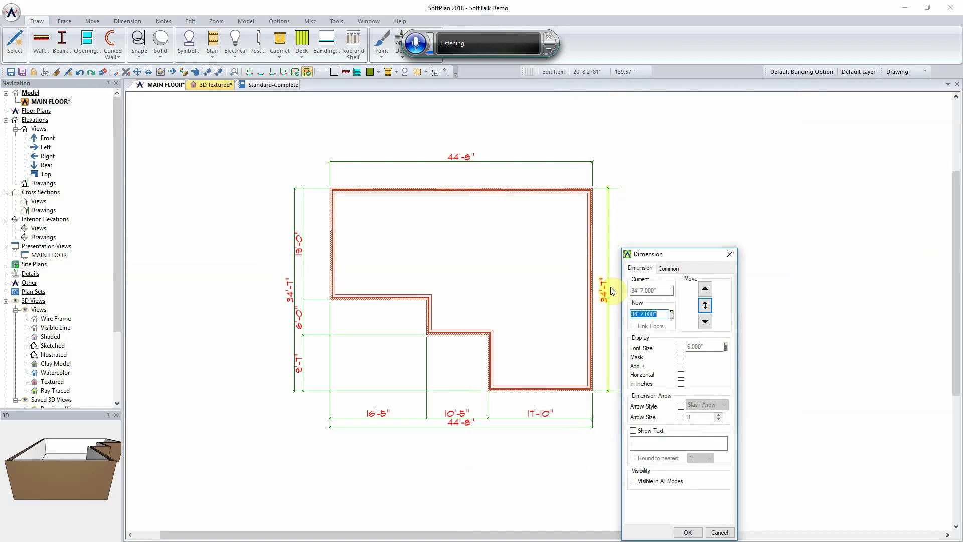
text(35)
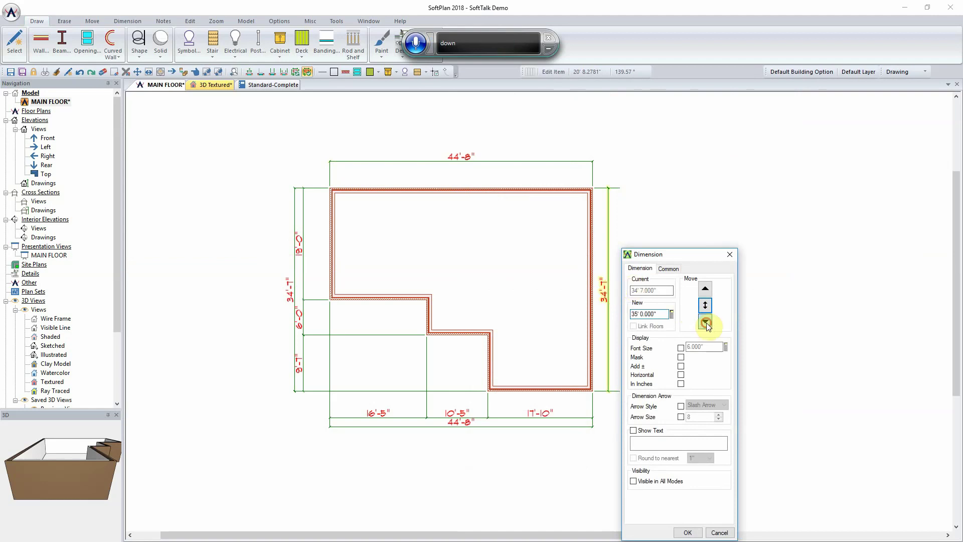
click(705, 321)
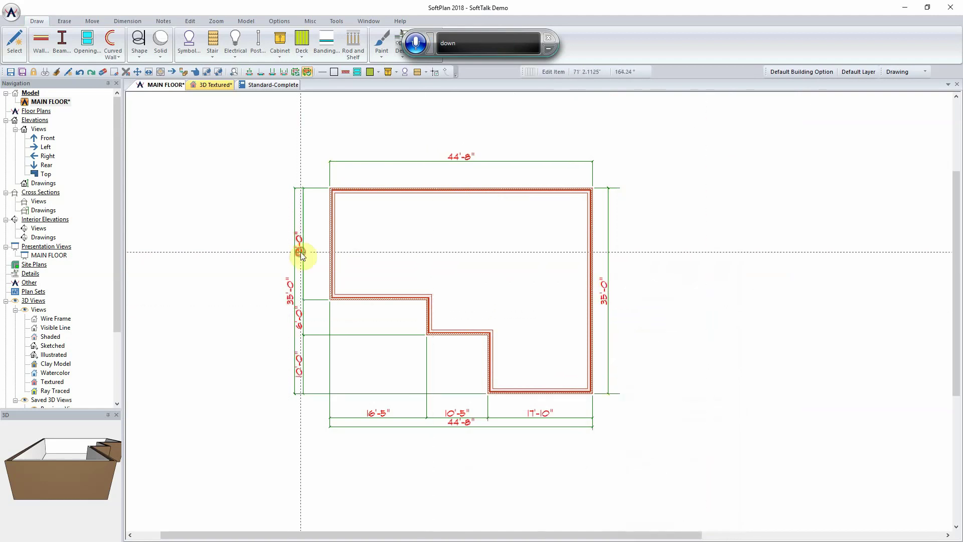
Set the left side's upper segment to 18'-0" and middle segment to 8'-0", moving the stepped walls downward.
click(300, 250)
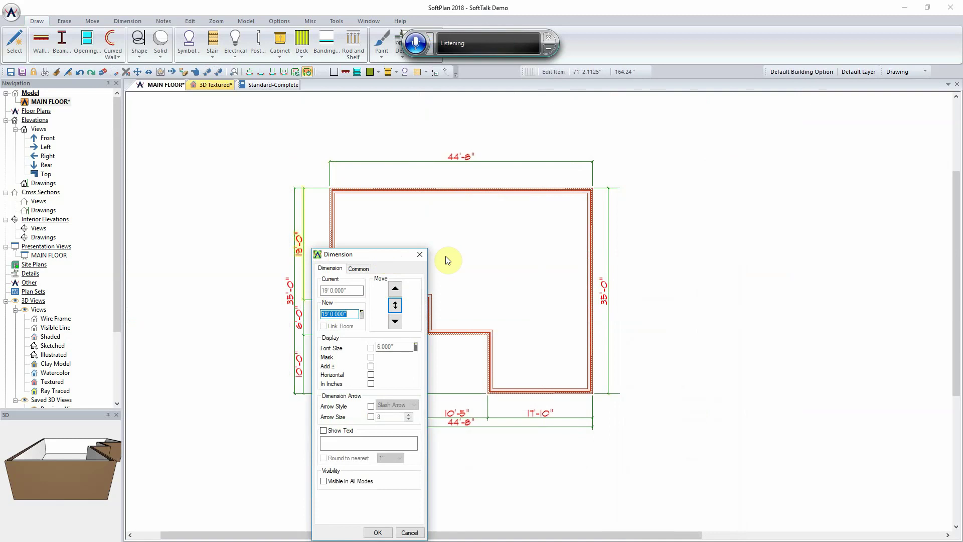
text(18)
click(395, 321)
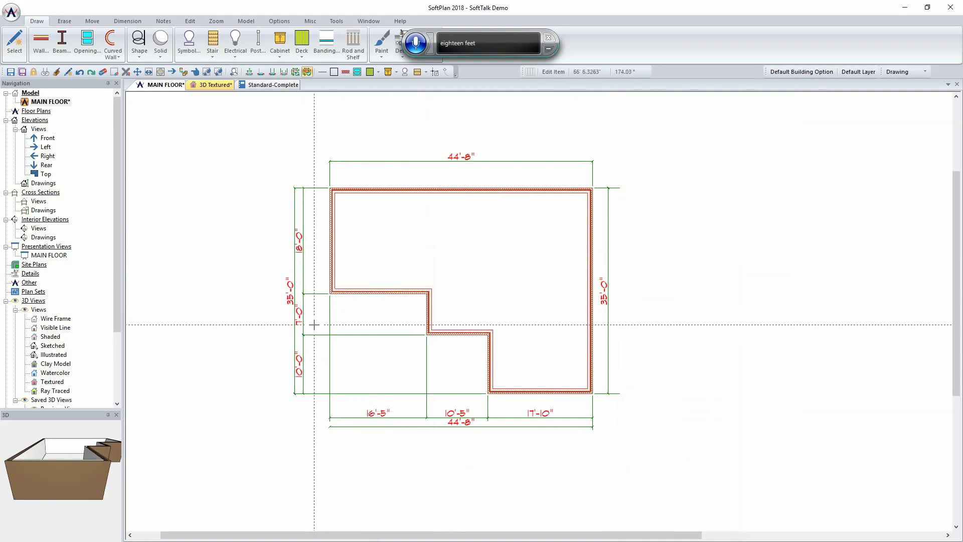
click(299, 312)
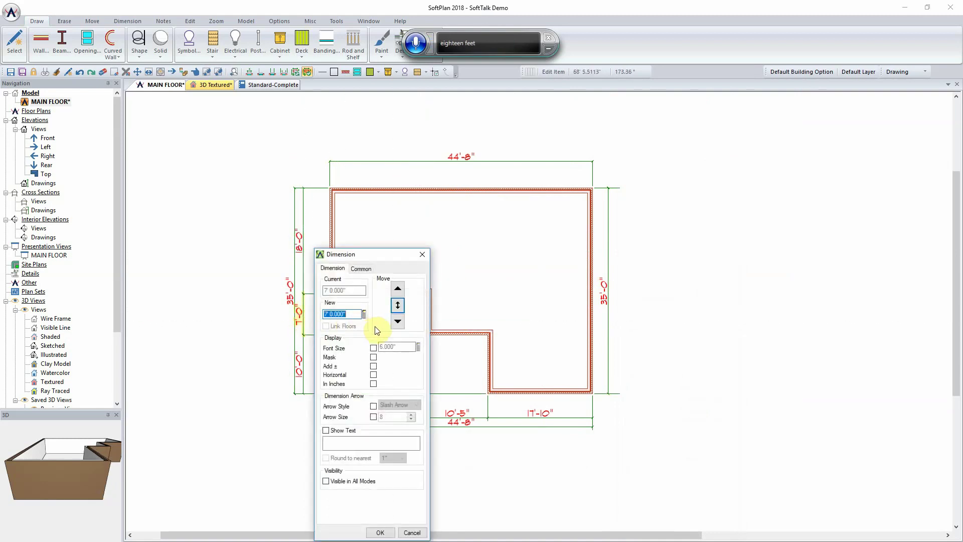
text(8)
click(397, 321)
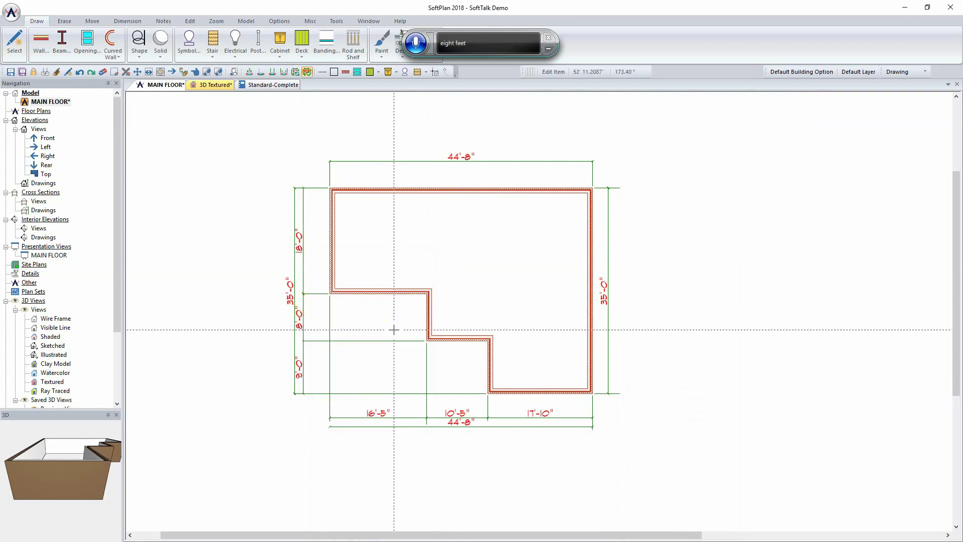
Set the lower side's left segment to 16'-4" and middle segment to 10'-8", moving the stepped walls to the right.
click(377, 421)
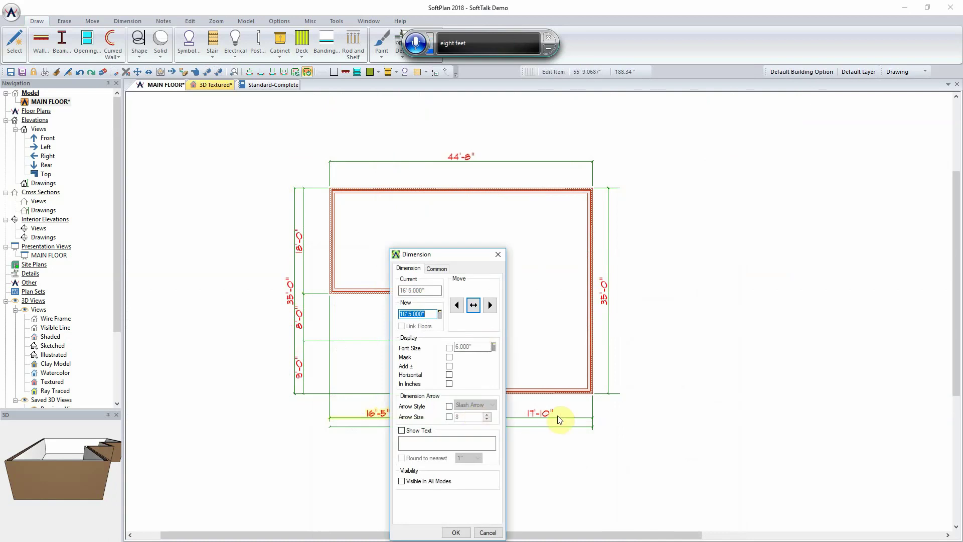
text(16'4)
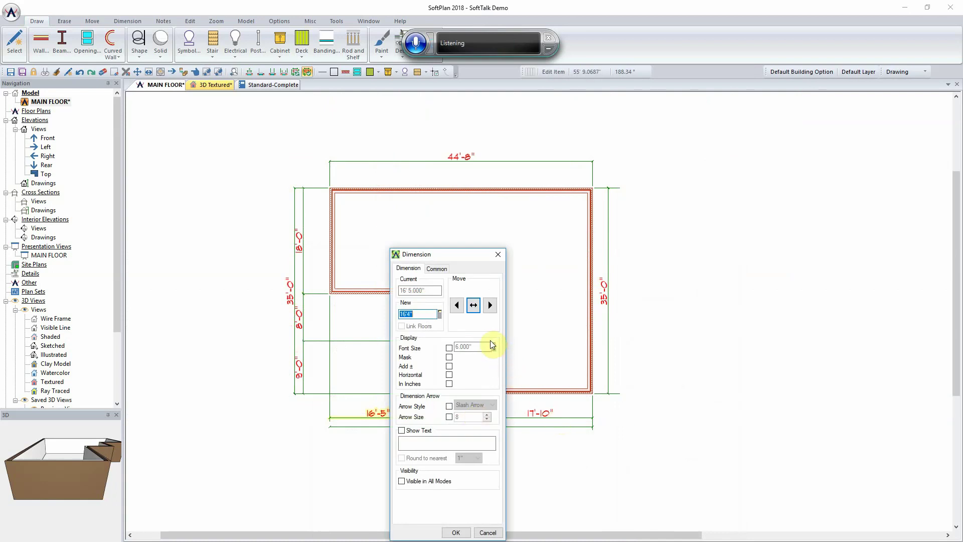
click(490, 305)
click(456, 413)
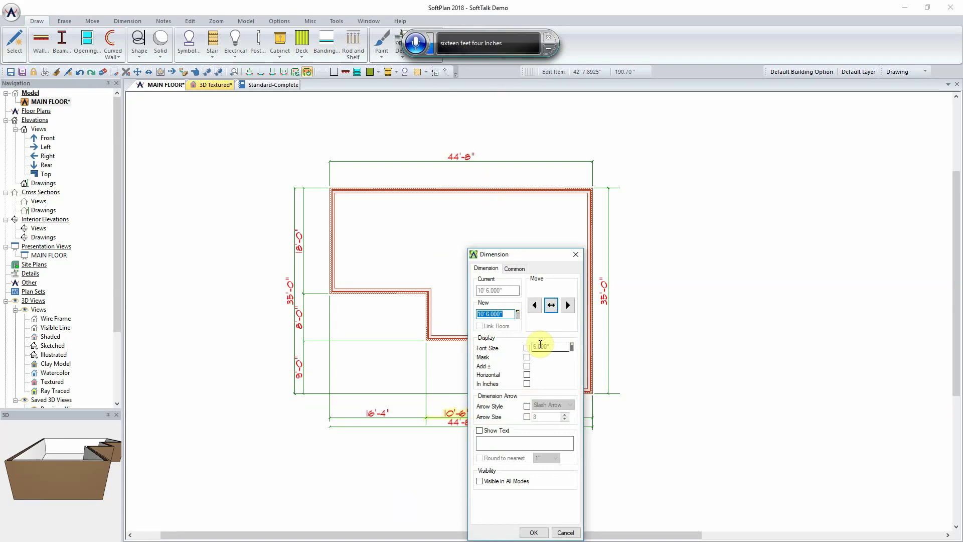
text(10'8)
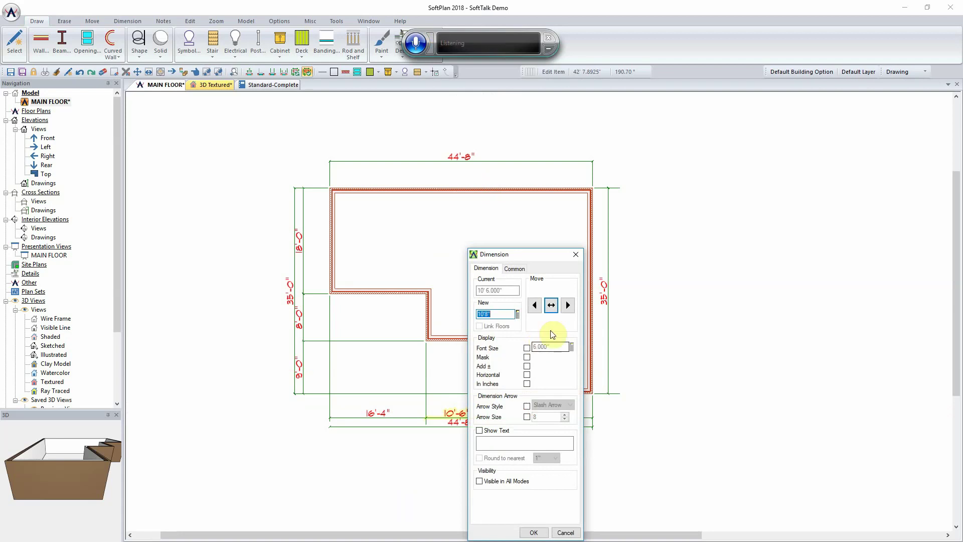
click(568, 305)
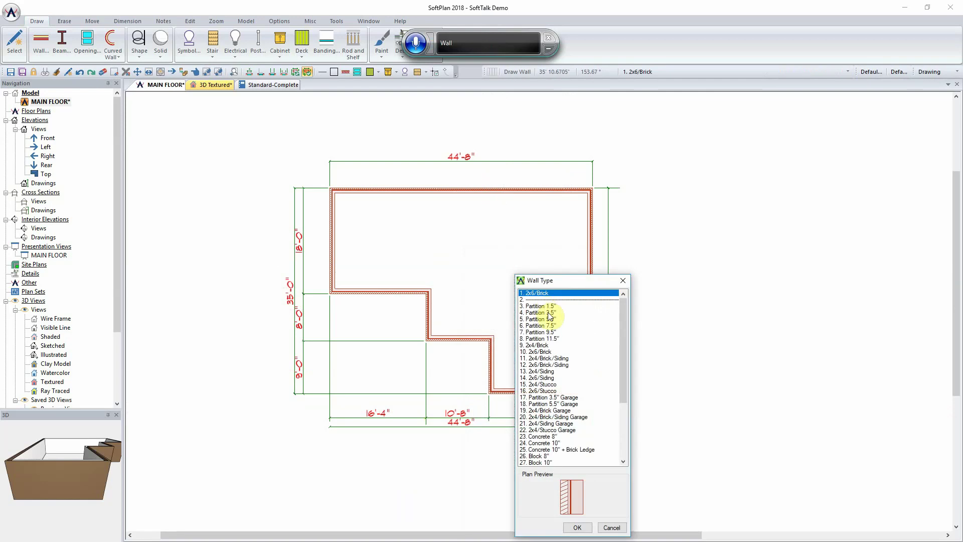
Draw Partition 3.5" walls from the upper inner corner to the top wall and around the lower-right room.
click(546, 312)
click(576, 526)
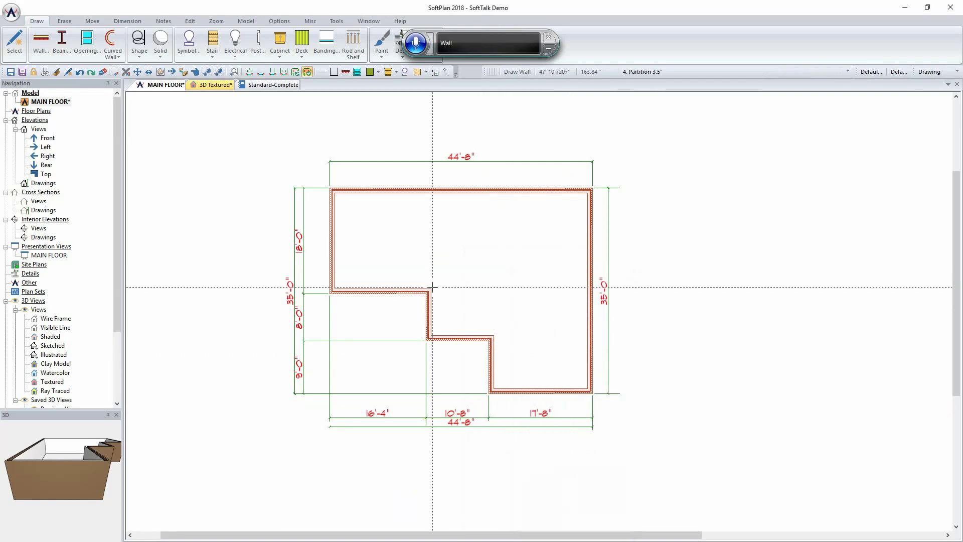
click(428, 192)
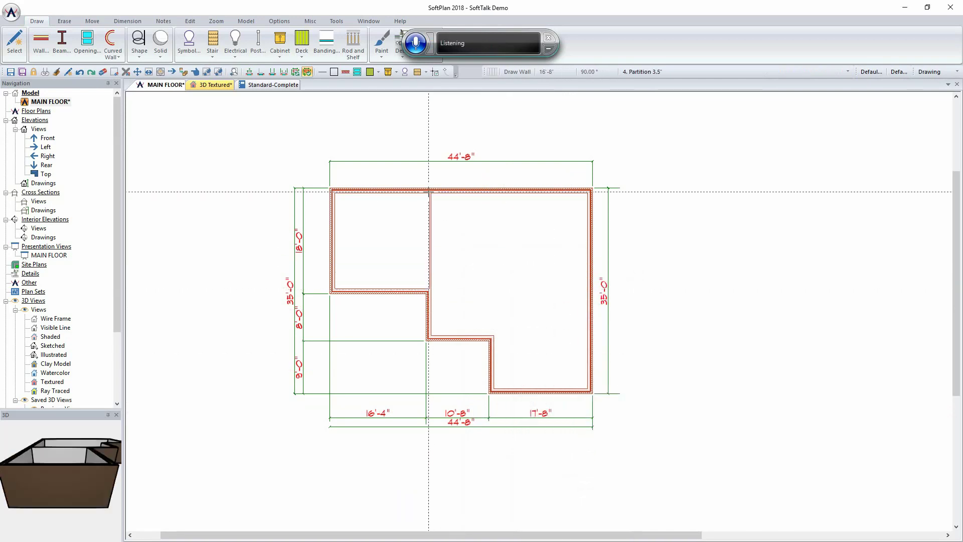
click(492, 337)
click(492, 286)
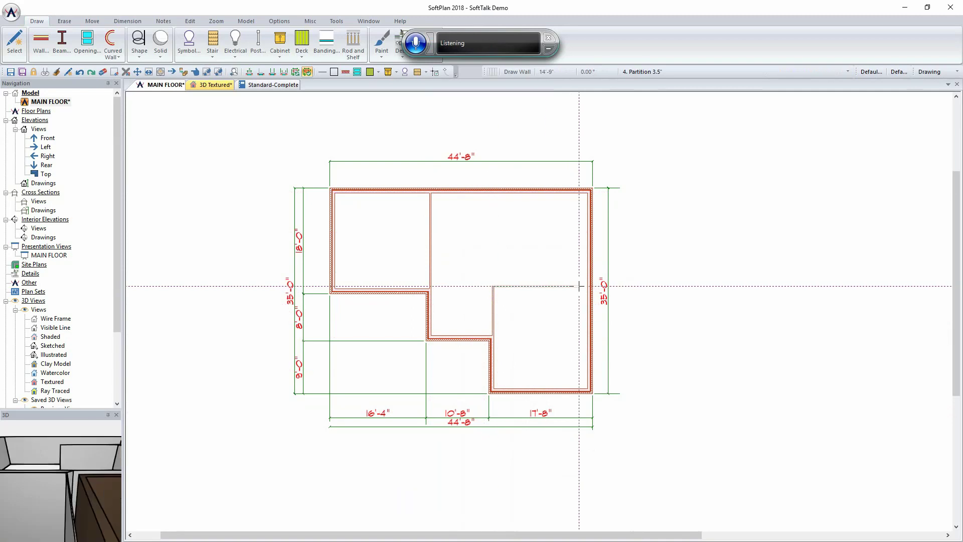
click(589, 286)
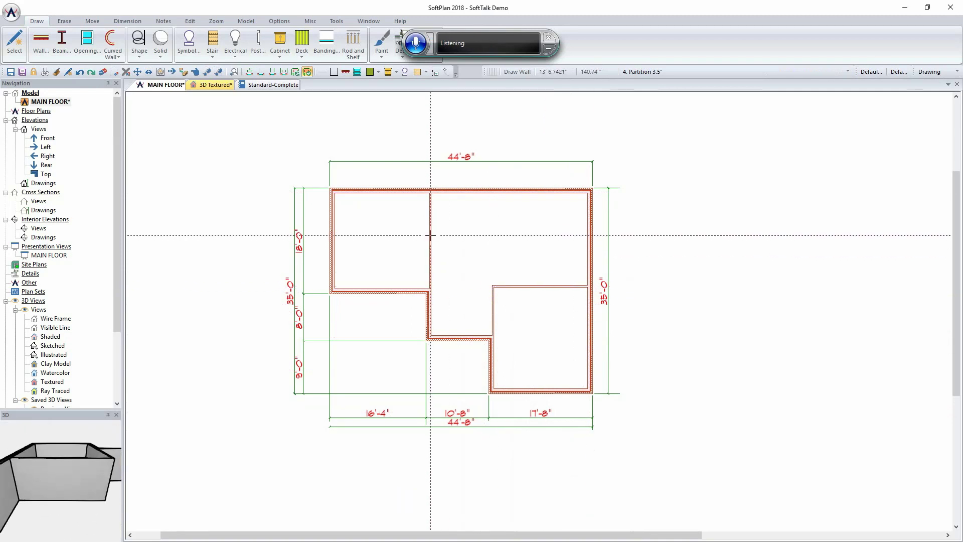
Enclose a small room about 7' deep against the top wall, beside the vertical partition, with Partition 3.5" walls.
click(432, 236)
click(499, 236)
click(499, 193)
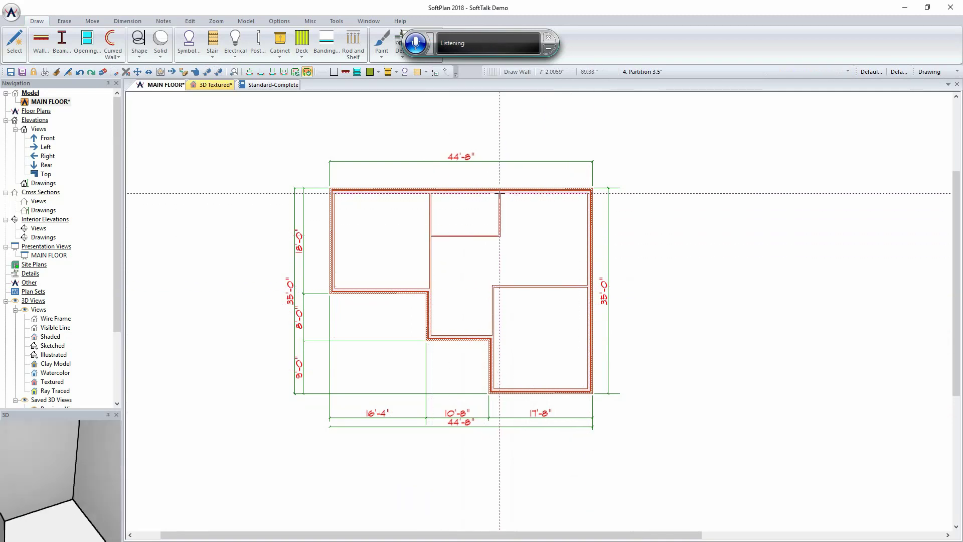
Move the small upper room's right partition to the left, making the room 8'-5½" wide inside.
scroll(539, 311, up, 4)
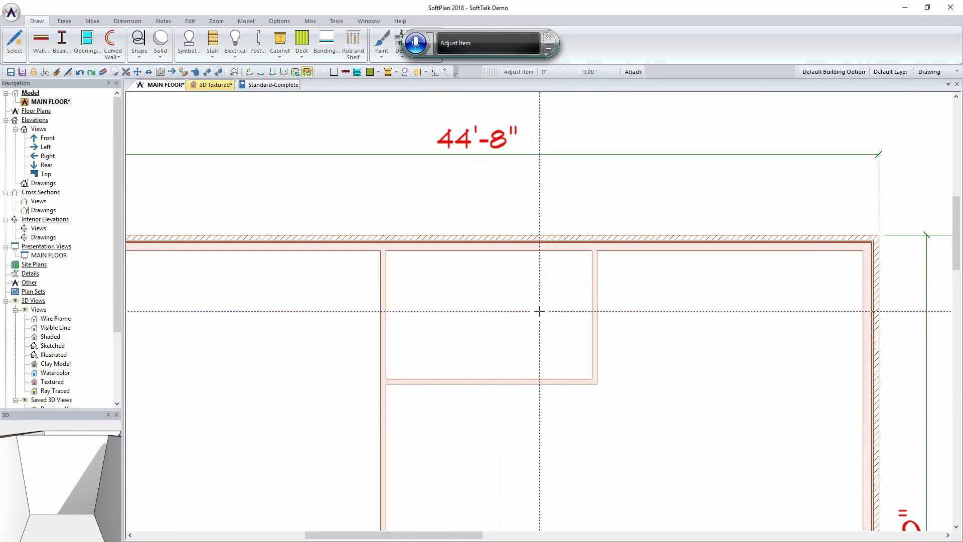
click(589, 382)
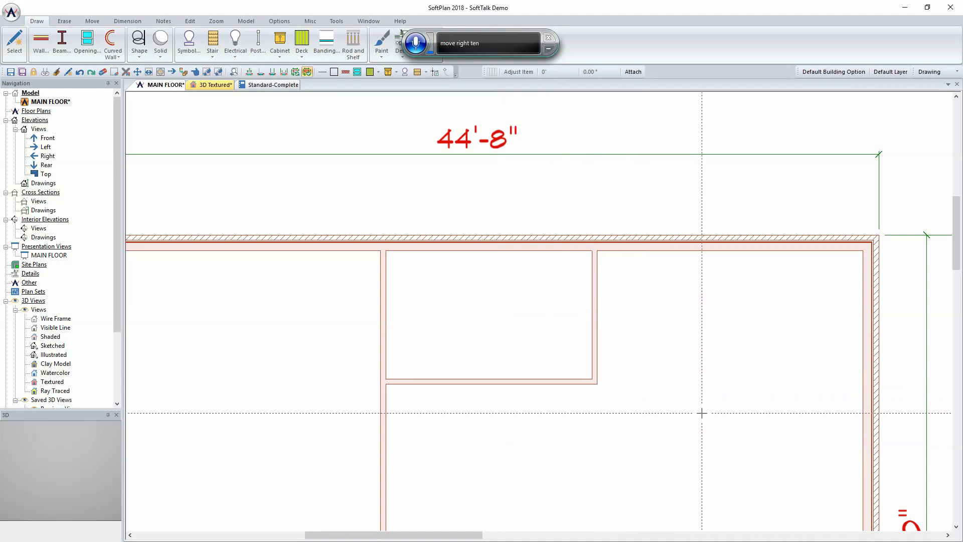
click(599, 321)
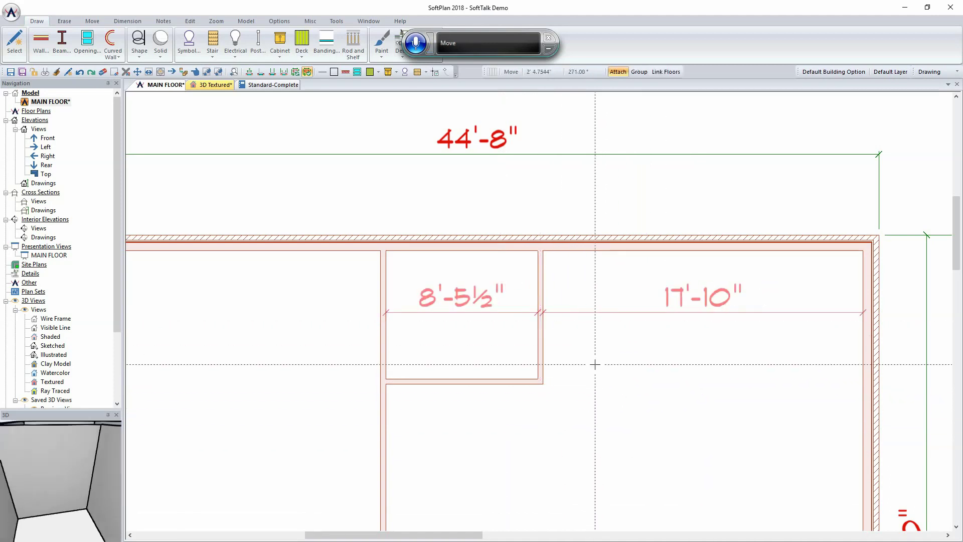
Dimension the widths of the three upper rooms, the depth of the upper-left room and the widths of the two lower rooms.
scroll(595, 365, down, 4)
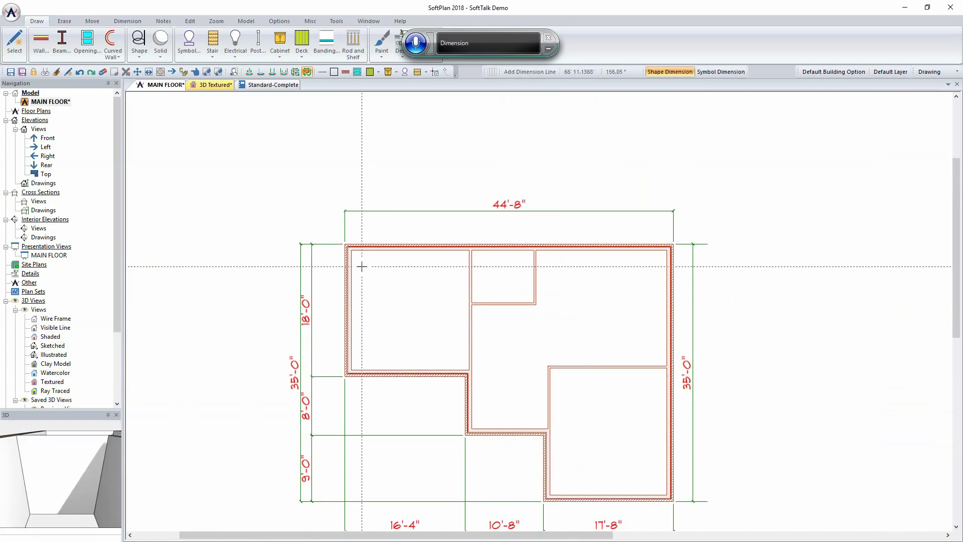
click(427, 269)
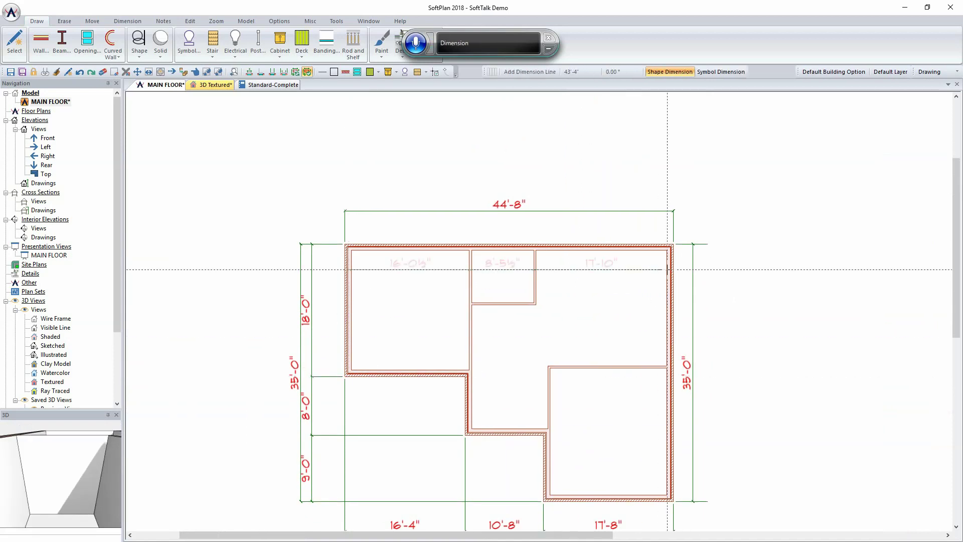
click(666, 269)
click(445, 246)
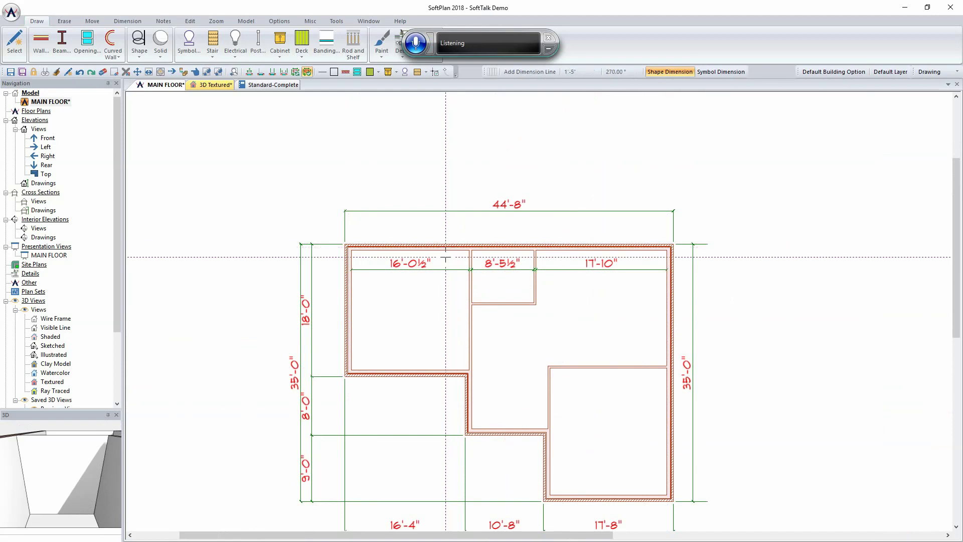
click(445, 372)
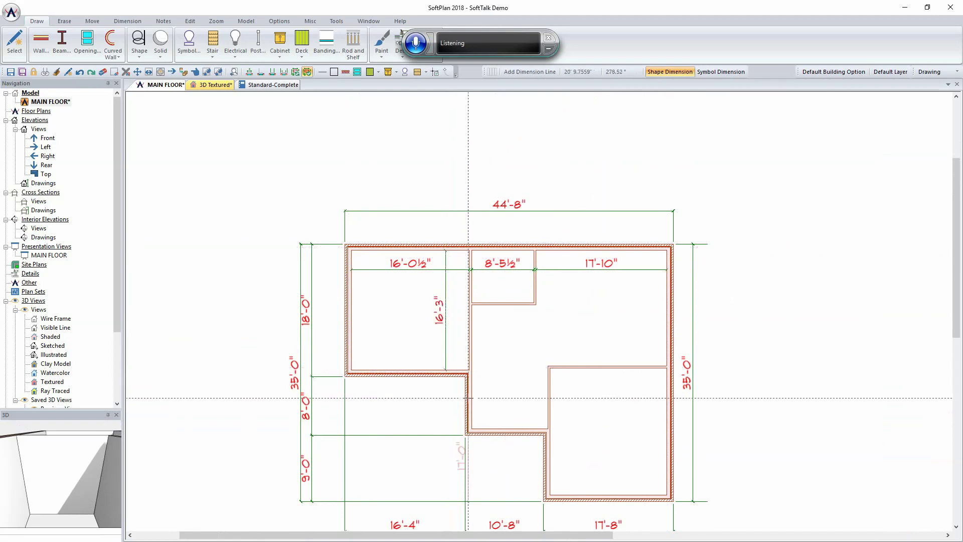
click(666, 398)
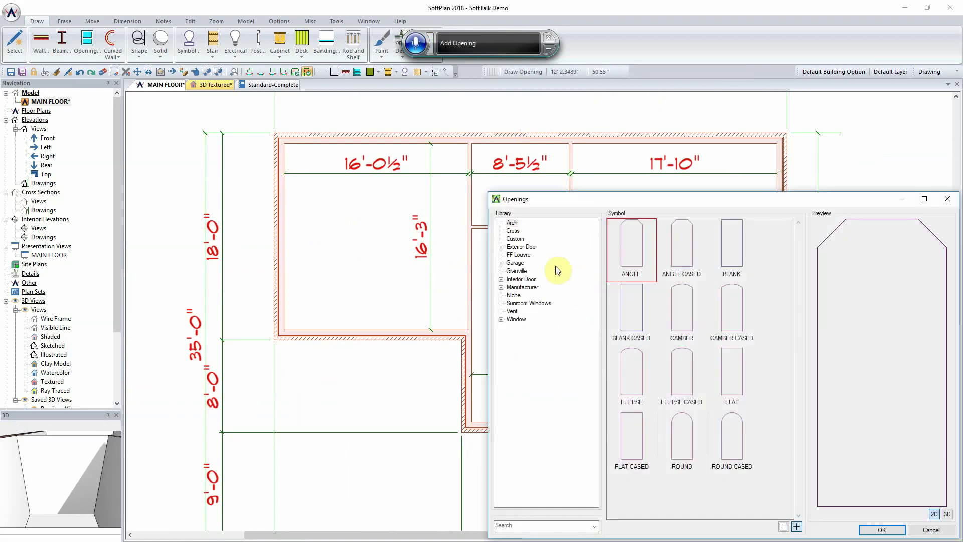
Place 30X80 Colonial A 1 interior doors in the upper-left room's partition, the small upper room's lower wall and the lower-right room's vertical partition.
click(517, 281)
double_click(517, 281)
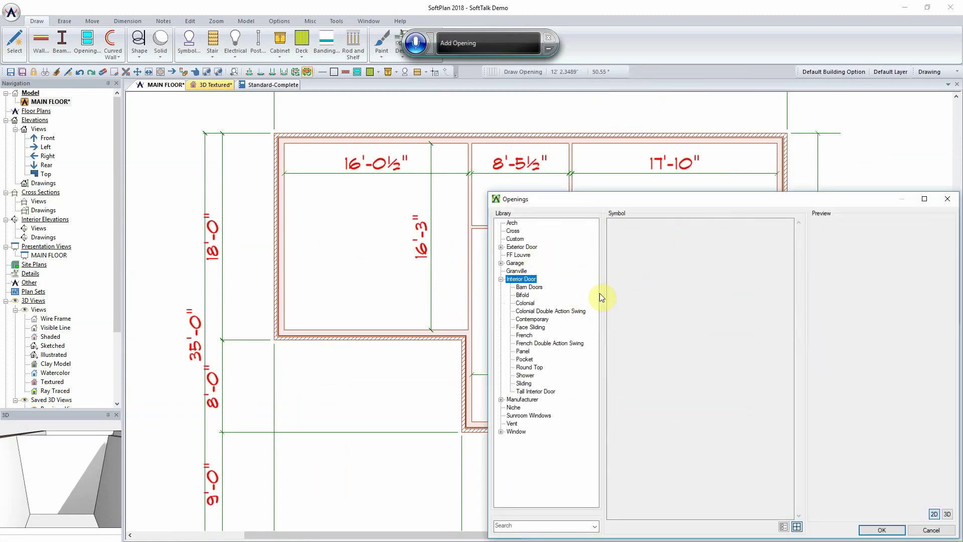
click(546, 304)
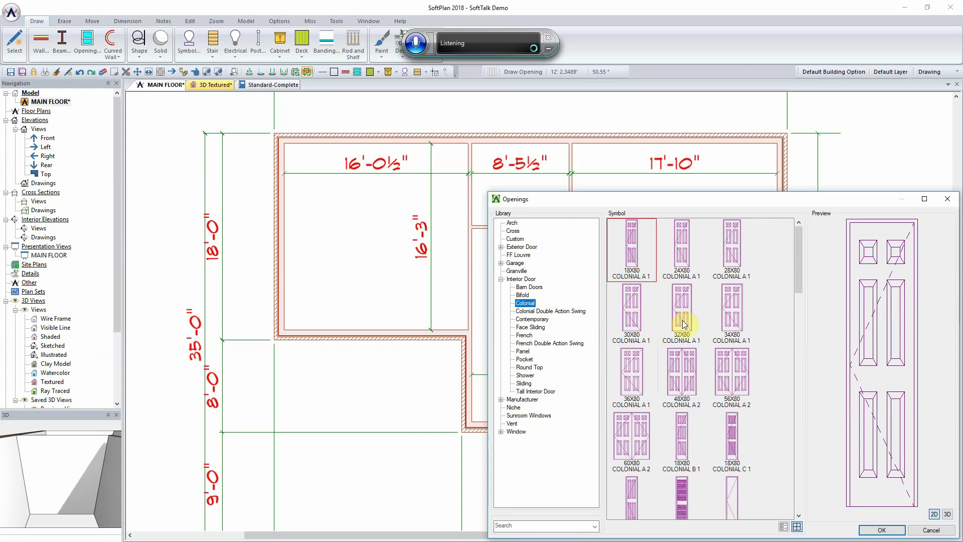
scroll(674, 320, down, 1)
click(635, 289)
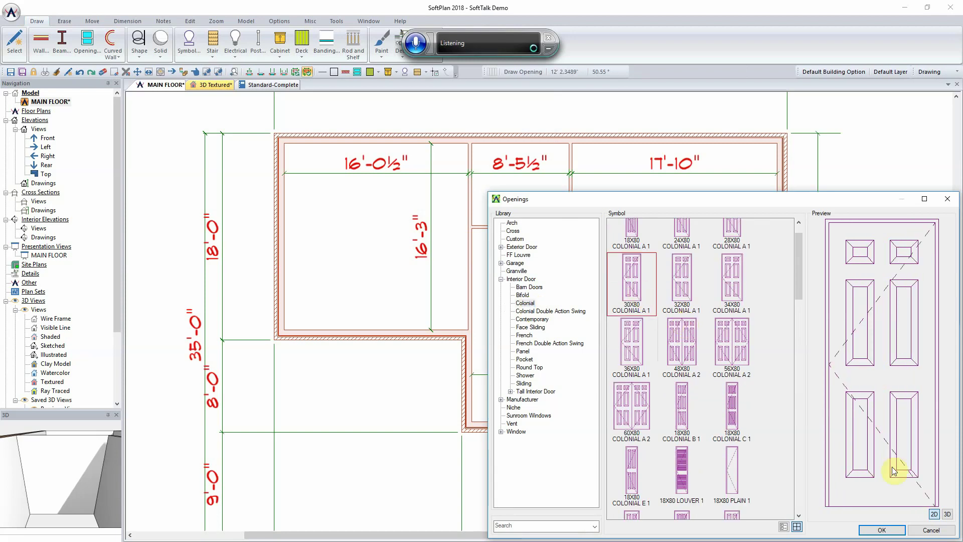
click(882, 530)
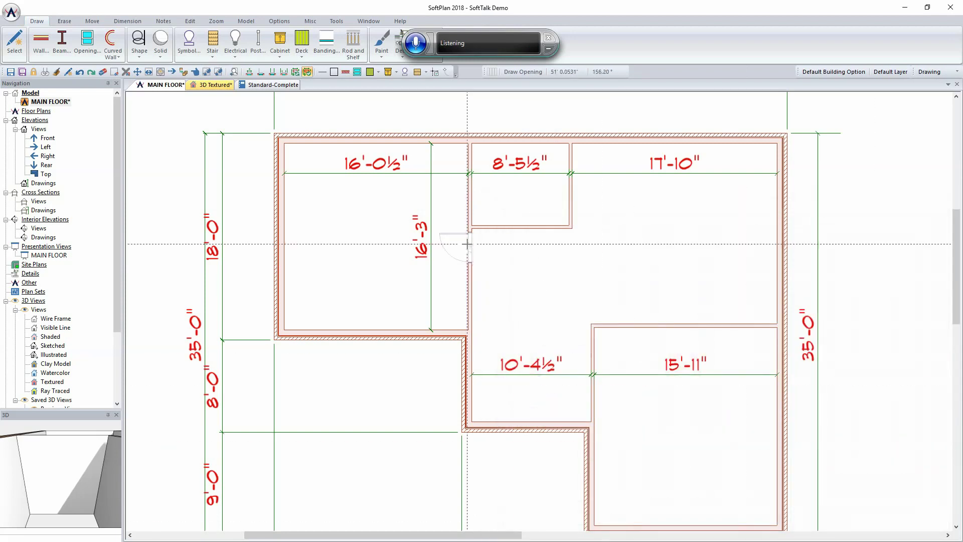
click(470, 247)
click(520, 225)
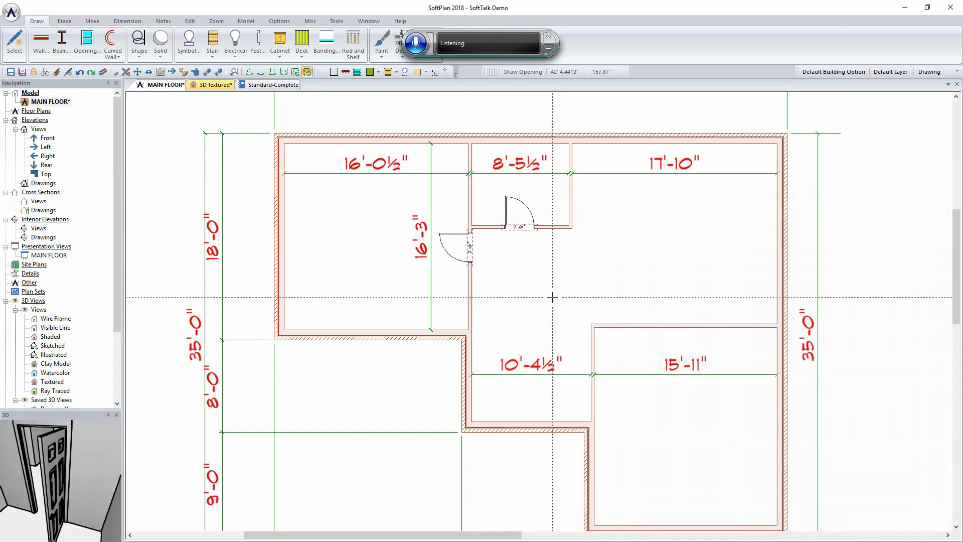
click(596, 344)
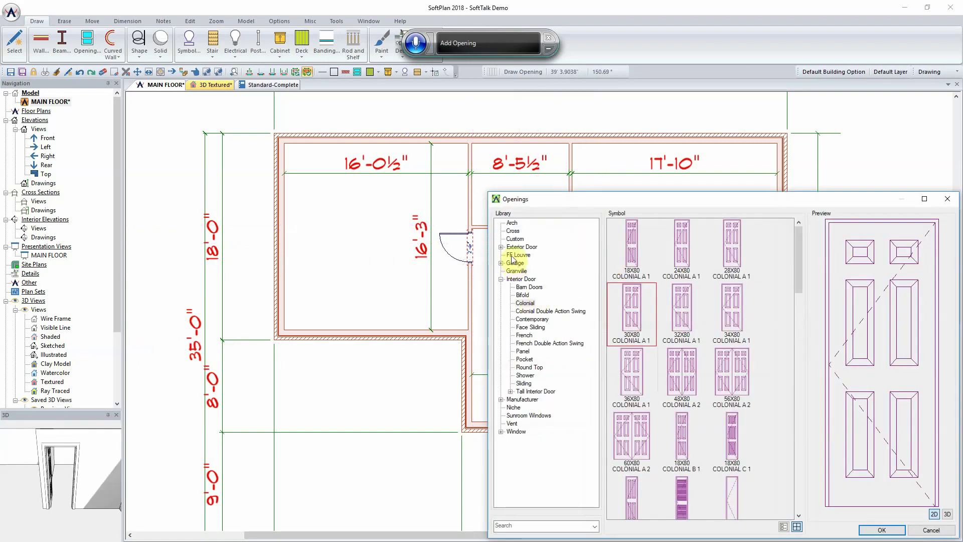
Place two 36X54 Double Hung 2 windows in the lower exterior wall of the upper-left room.
click(501, 431)
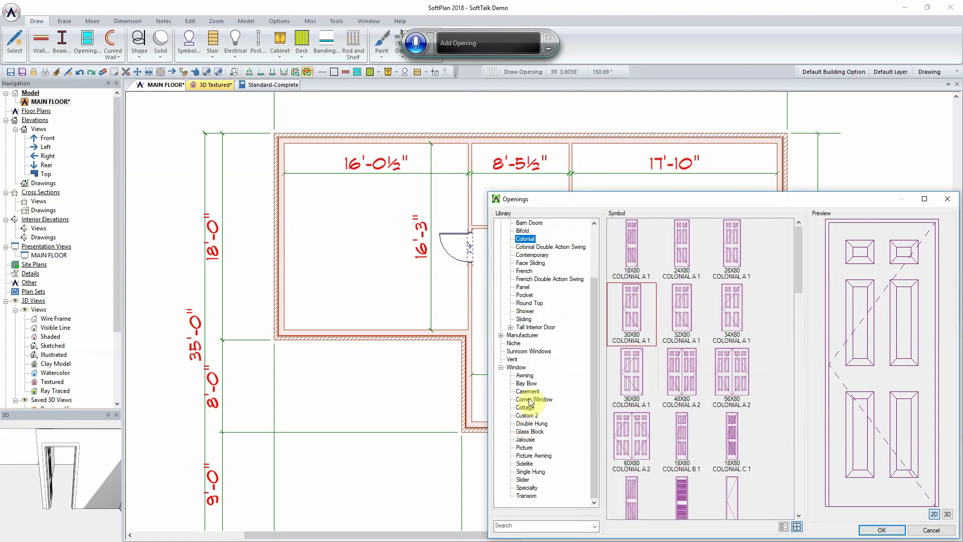
click(531, 423)
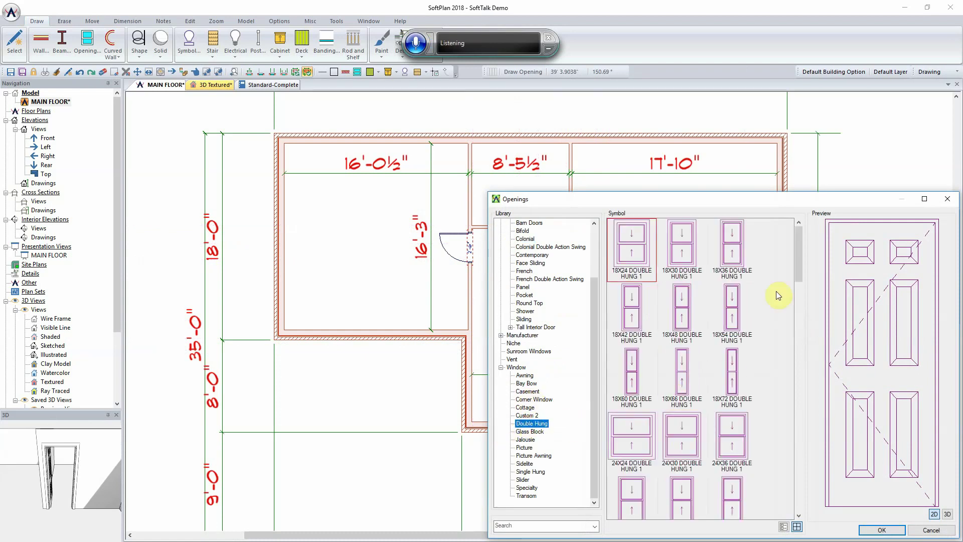
drag(797, 265, 804, 381)
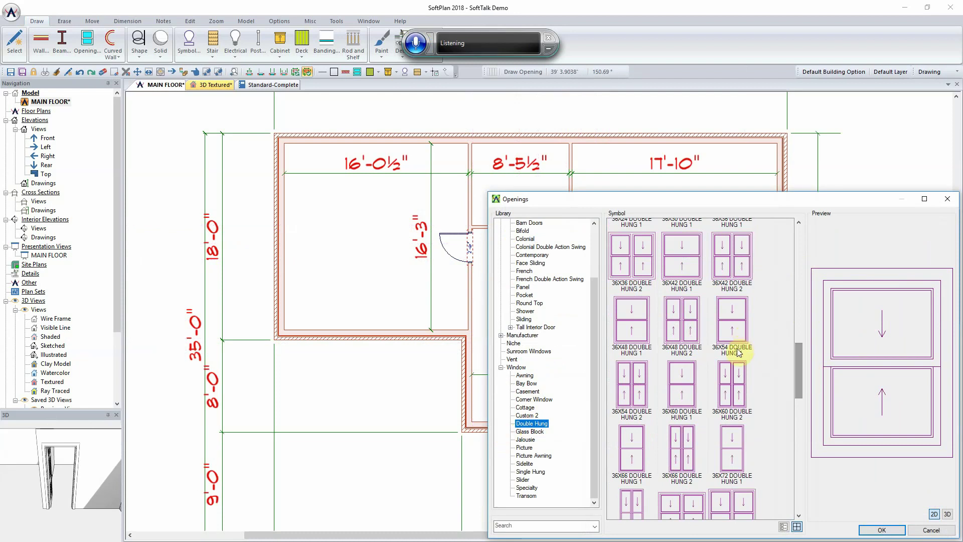
click(638, 395)
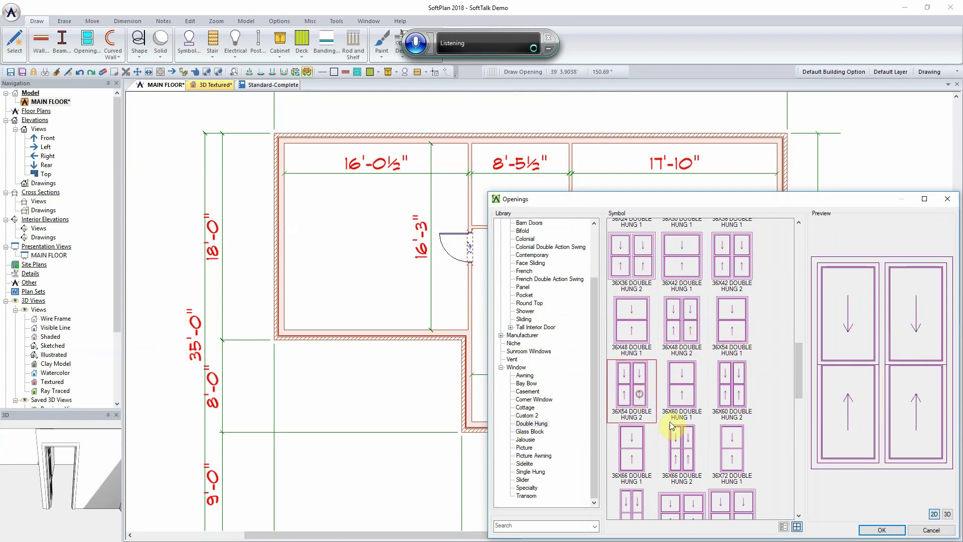
click(864, 524)
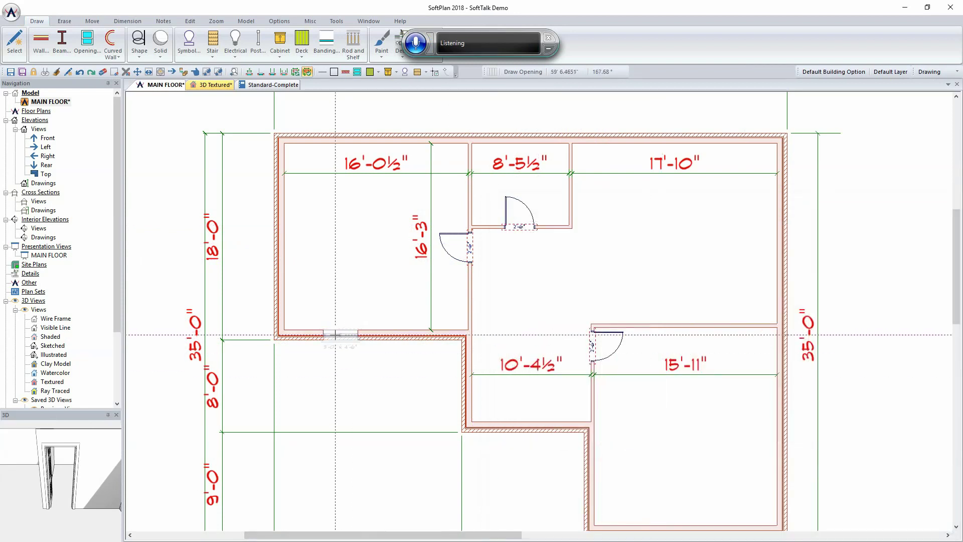
click(325, 335)
click(413, 335)
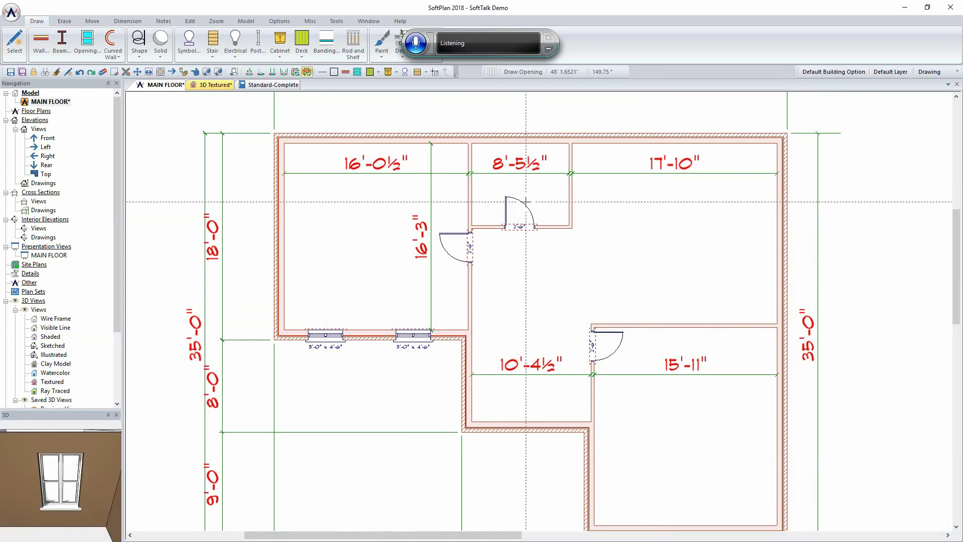
Dimension the small upper room's depth and set it to 5'-0".
scroll(525, 203, up, 2)
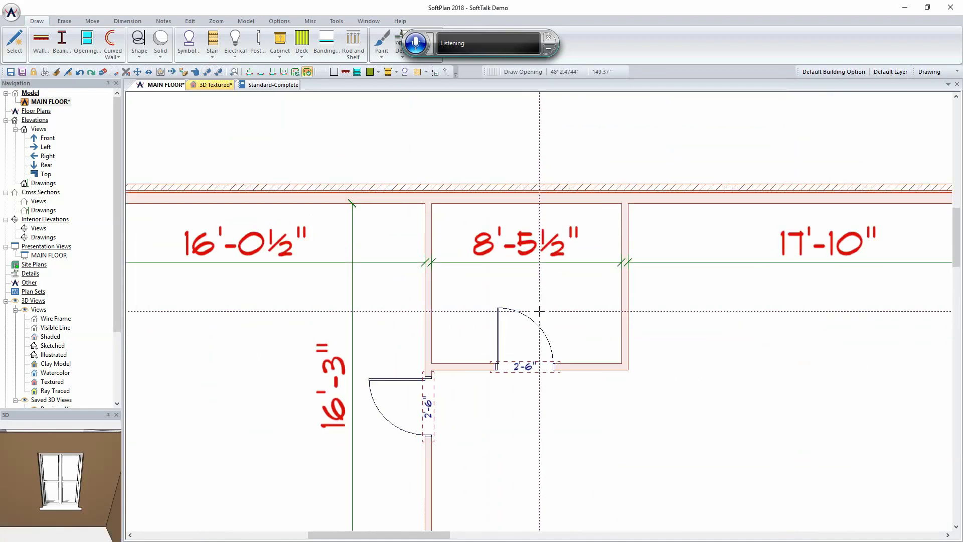
click(604, 296)
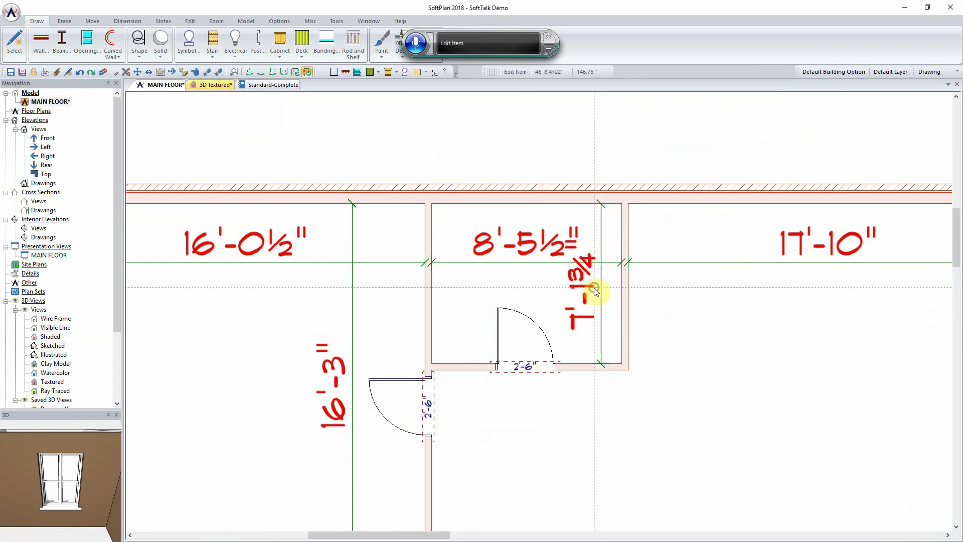
click(596, 292)
key(Return)
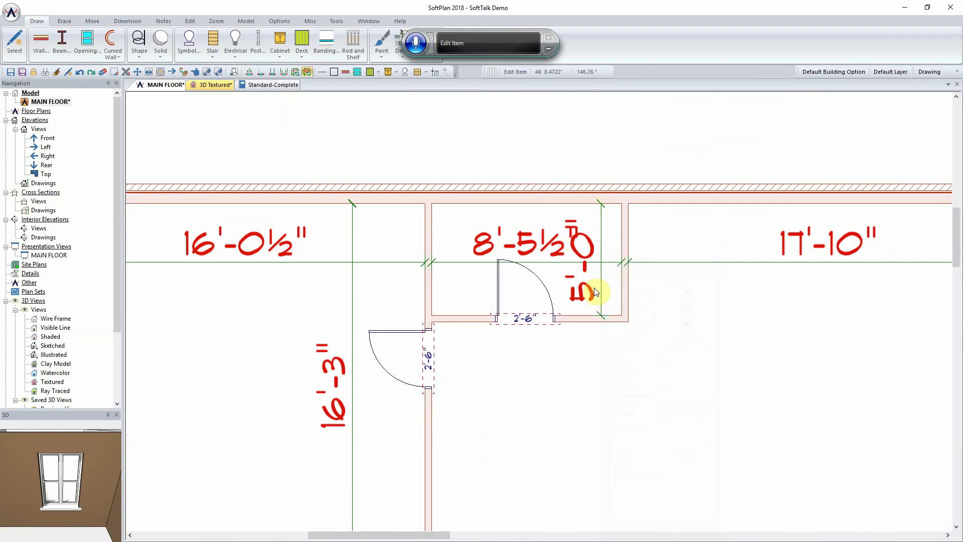
Set the small upper room's width to 10'-0", moving its right partition.
click(535, 252)
text(1)
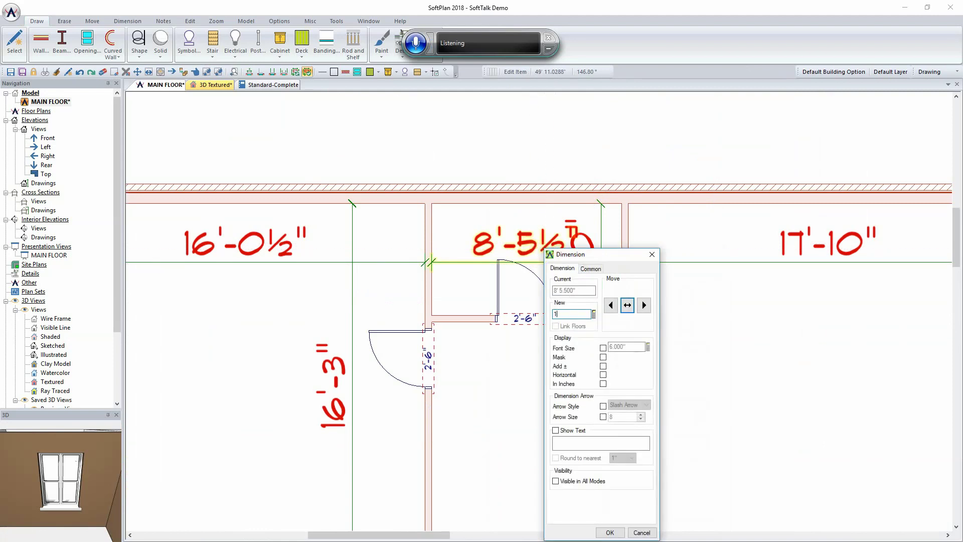
text(0' 0.000")
key(Return)
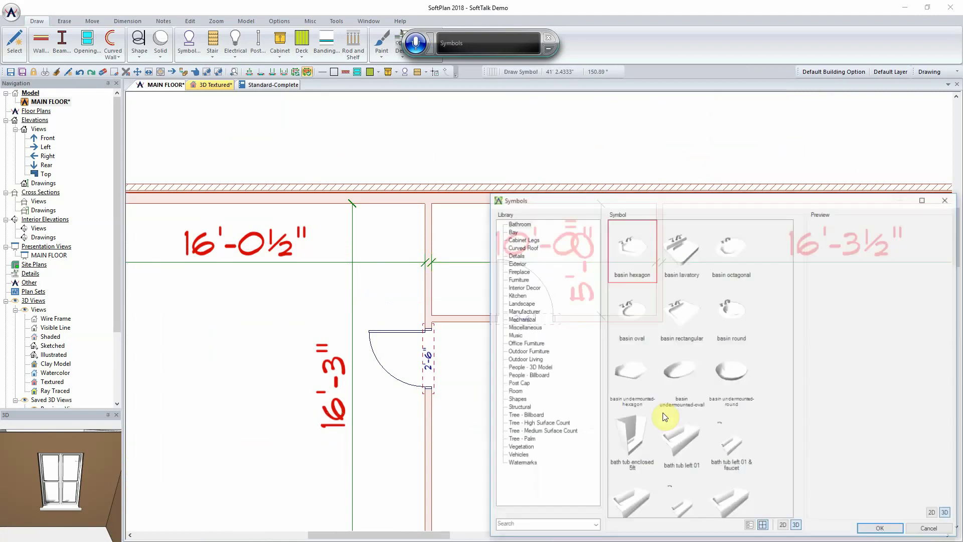
Place the "bath tub left 01 & faucet" symbol against the right partition of the small upper room.
click(732, 454)
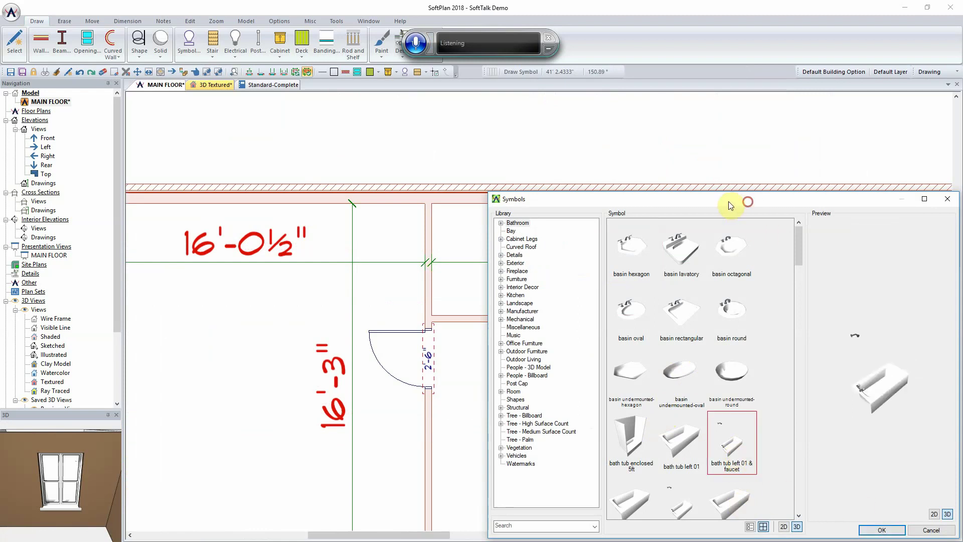
drag(731, 200, 201, 167)
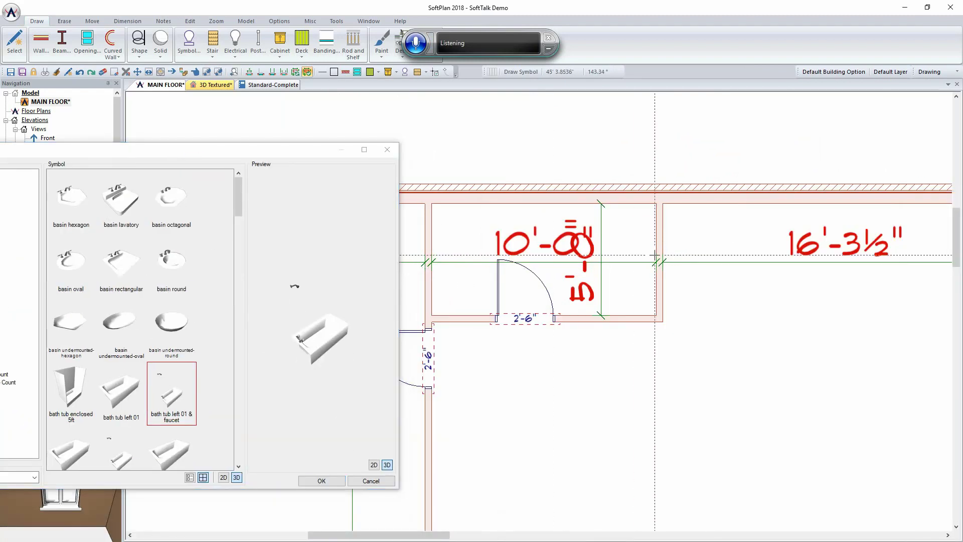
click(633, 259)
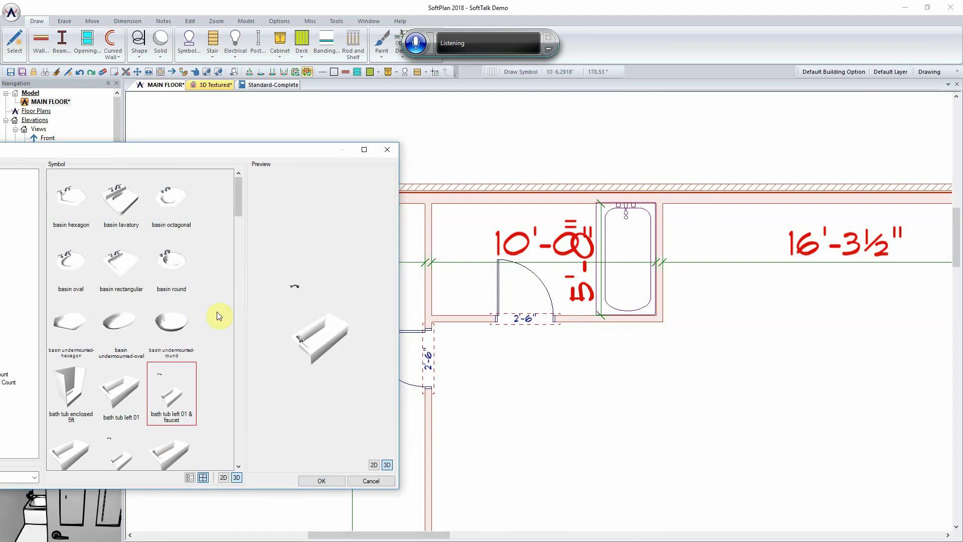
Place the Bathroom symbol "toilet 03" against the top wall beside the bathtub.
click(177, 402)
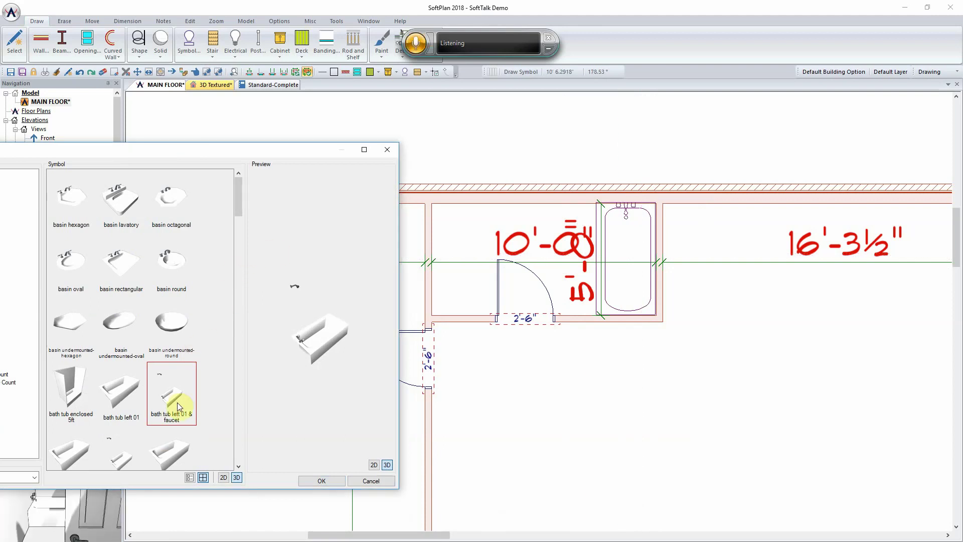
drag(240, 153, 366, 133)
drag(365, 179, 372, 412)
click(289, 300)
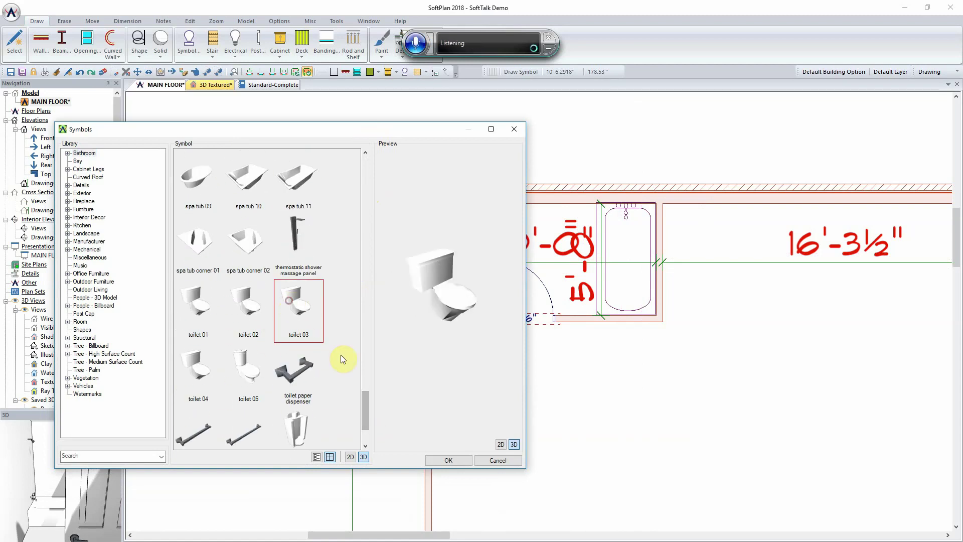
click(448, 460)
click(552, 221)
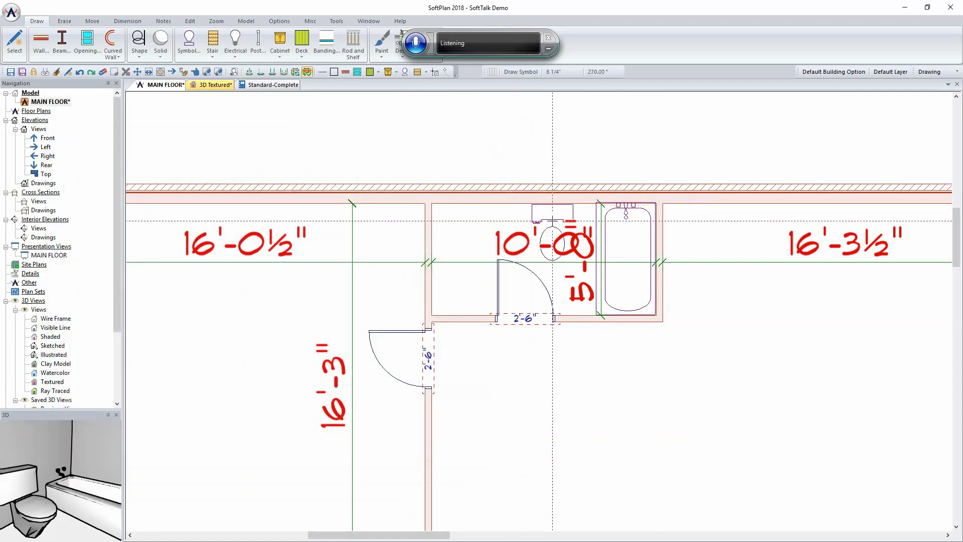
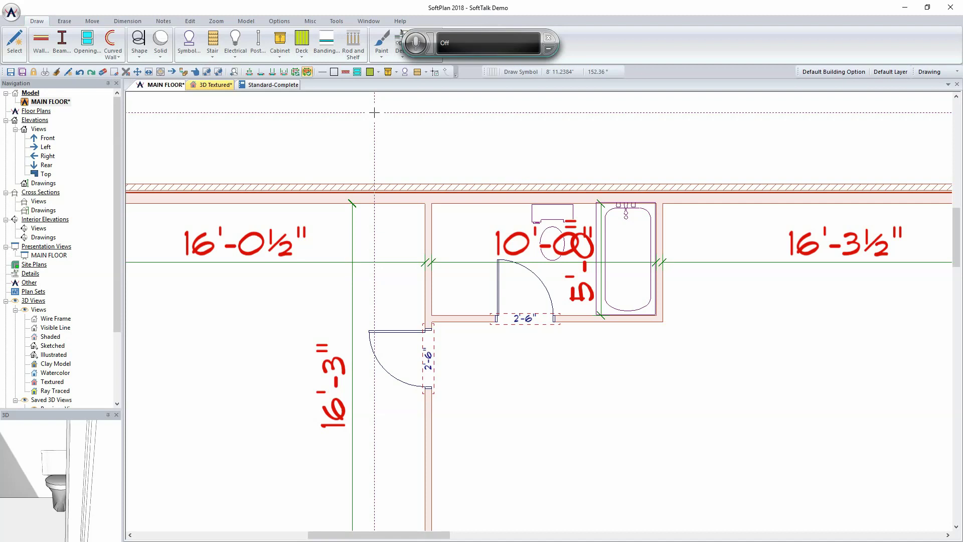
Open the Keyboard Shortcuts & SoftTalk Commands settings in System Options and show the Bathroom drawing symbols.
click(11, 12)
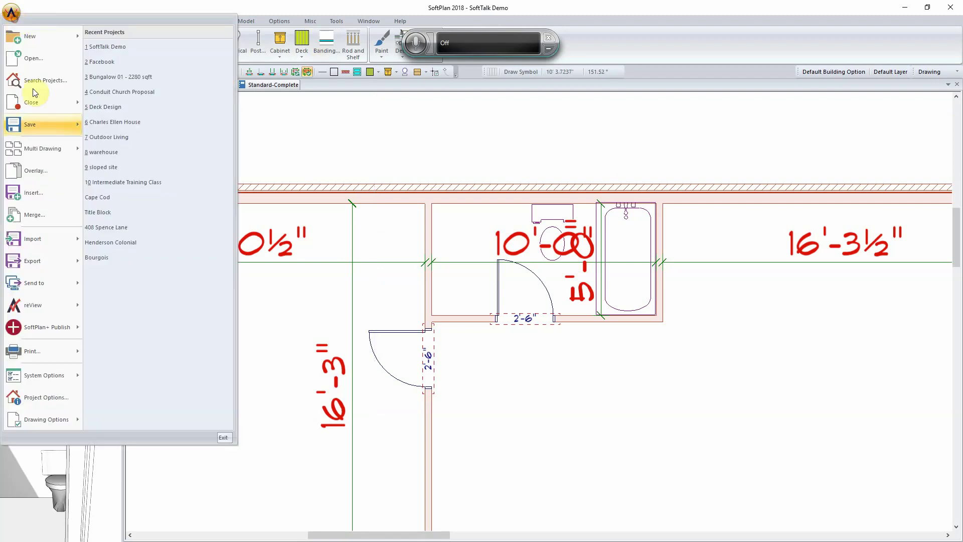
mouse_move(58, 376)
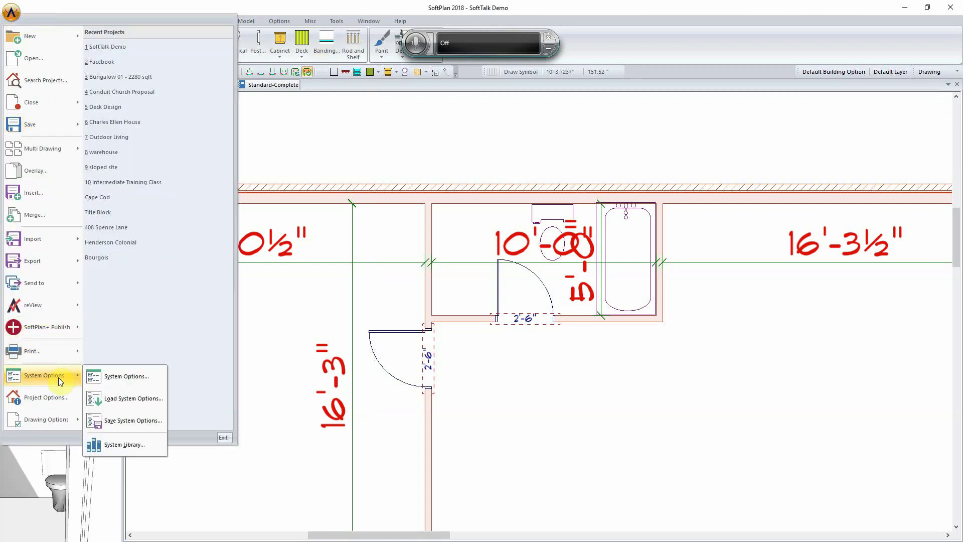
click(118, 378)
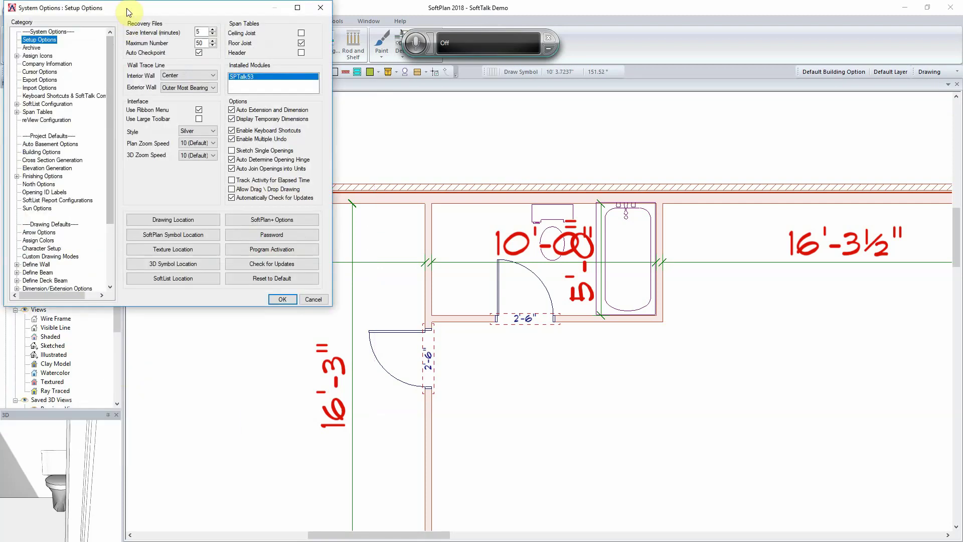
drag(128, 12, 408, 175)
click(339, 261)
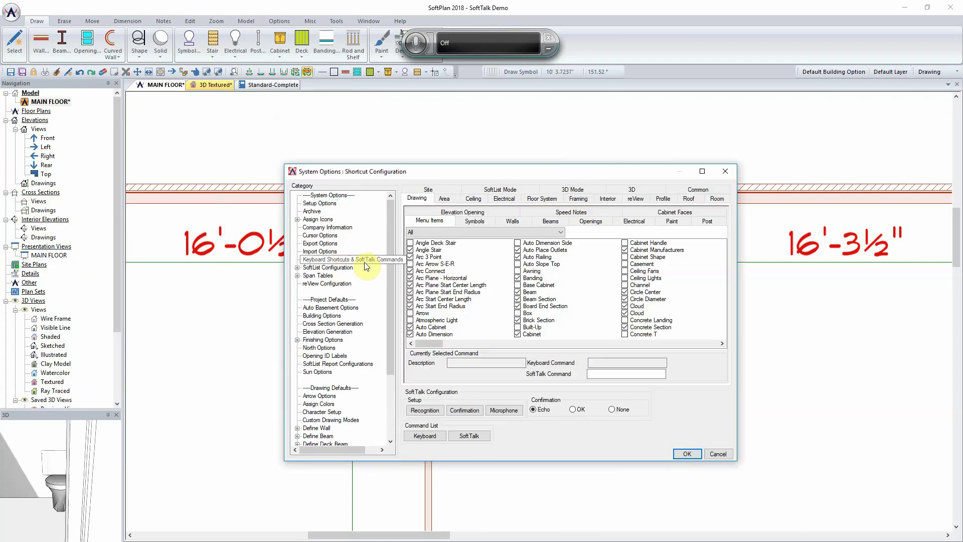
click(472, 221)
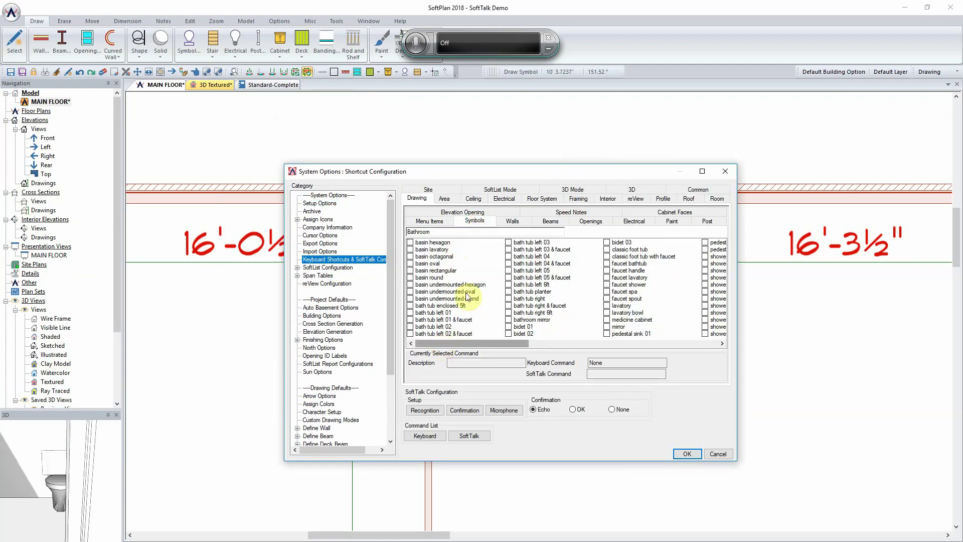
Enable the toilet 03 symbol with the SoftTalk command "add toilet" and save the modified System Options.
drag(484, 342, 633, 351)
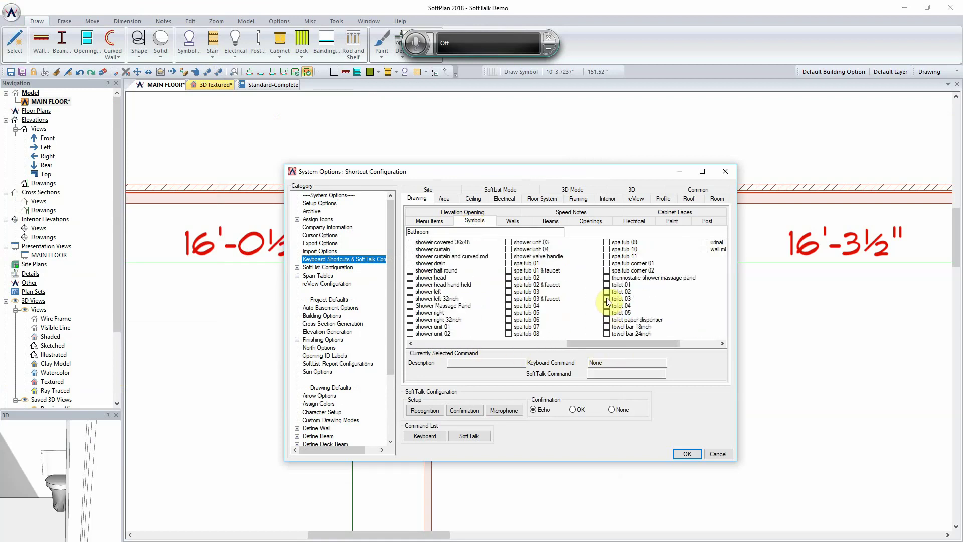
click(621, 299)
double_click(625, 374)
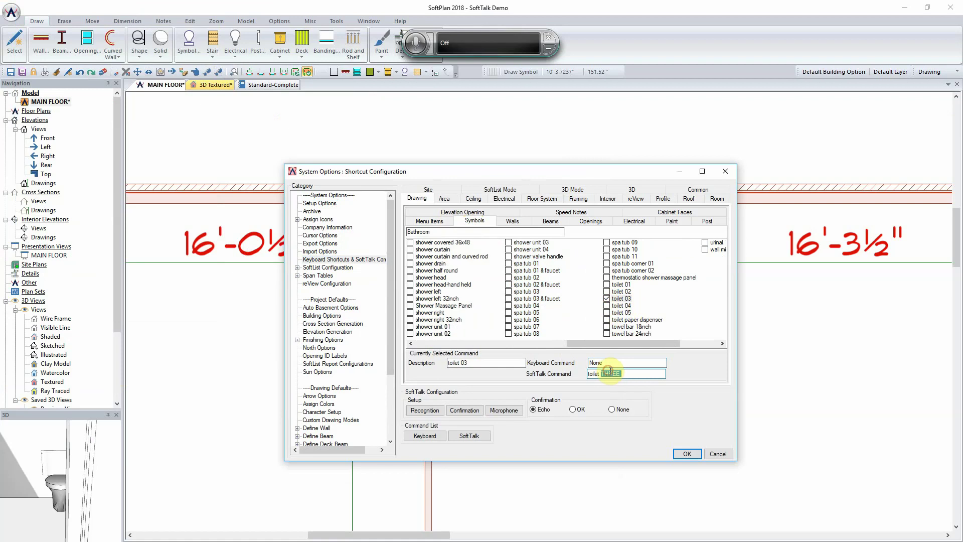
key(Home)
text(a)
click(688, 453)
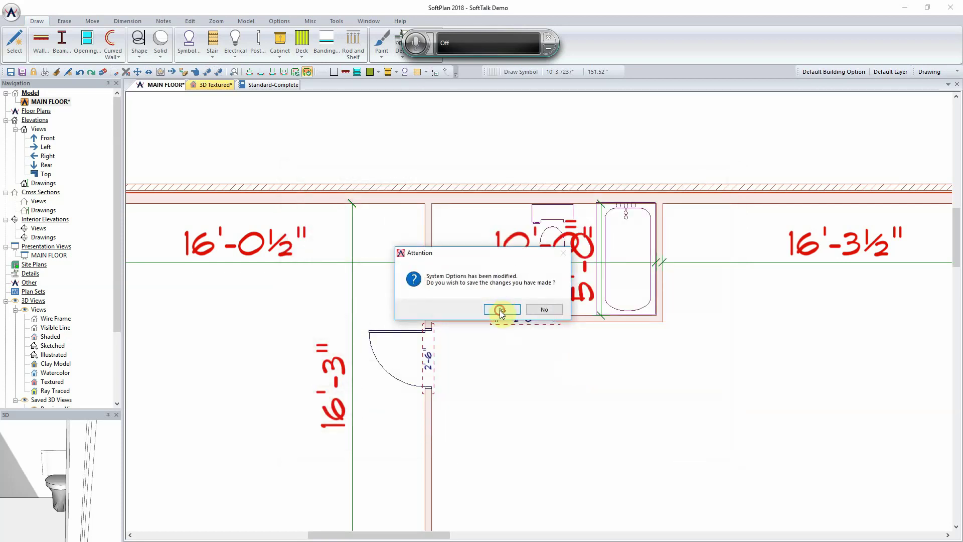
click(501, 311)
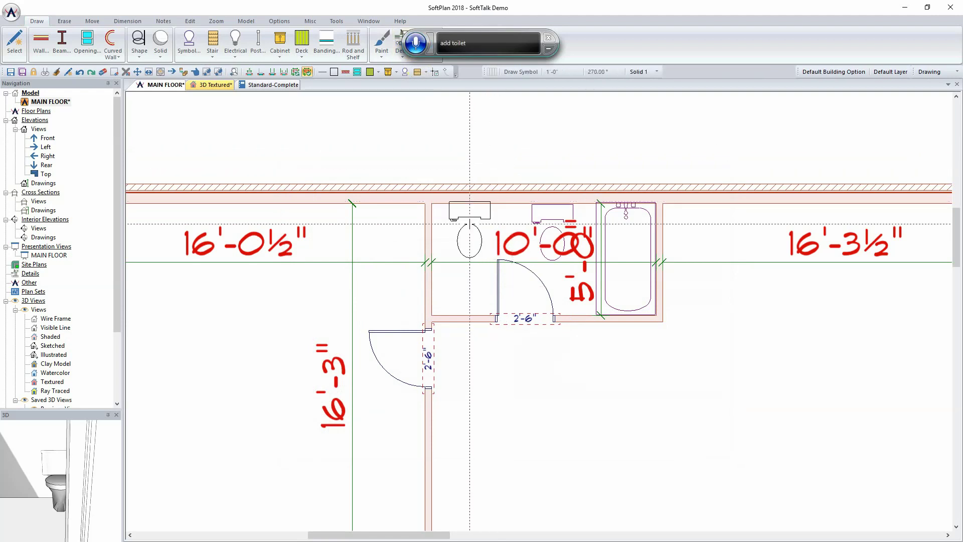
Replace the bathroom's toilet with a newly added toilet 03 moved beside the bathtub, erasing the room's width and depth dimensions.
click(470, 223)
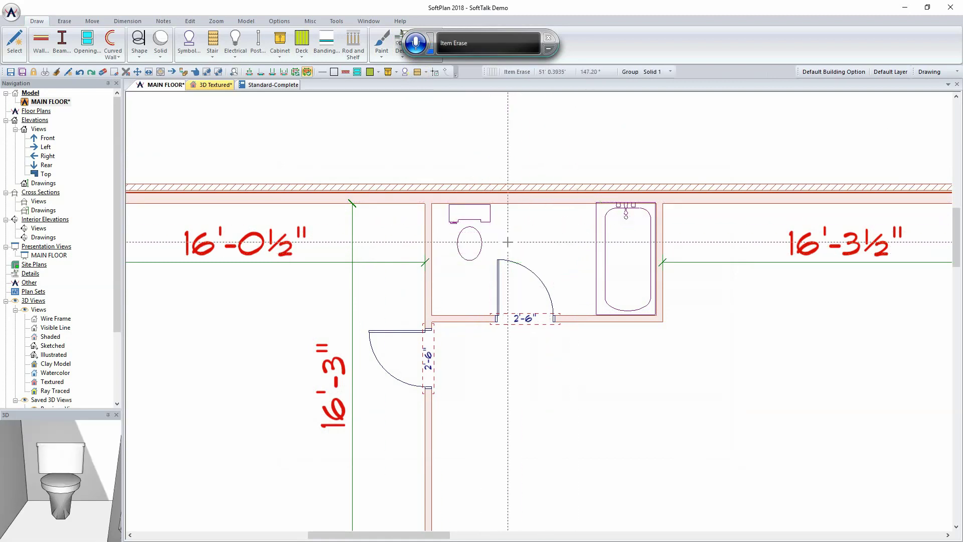
click(474, 234)
click(552, 234)
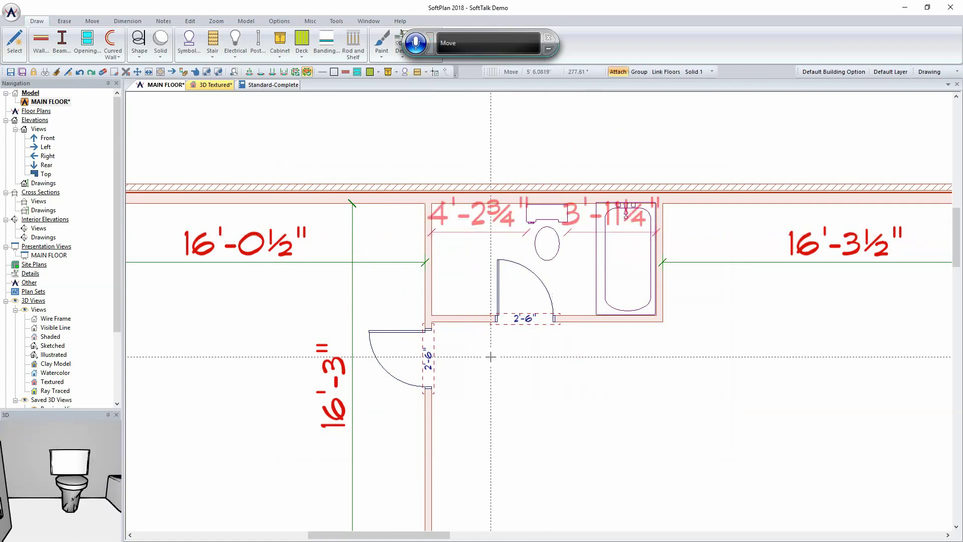
Draw a slab under the whole house in Floor System mode using Auto Trace.
scroll(455, 169, down, 4)
middle_drag(409, 256, 392, 225)
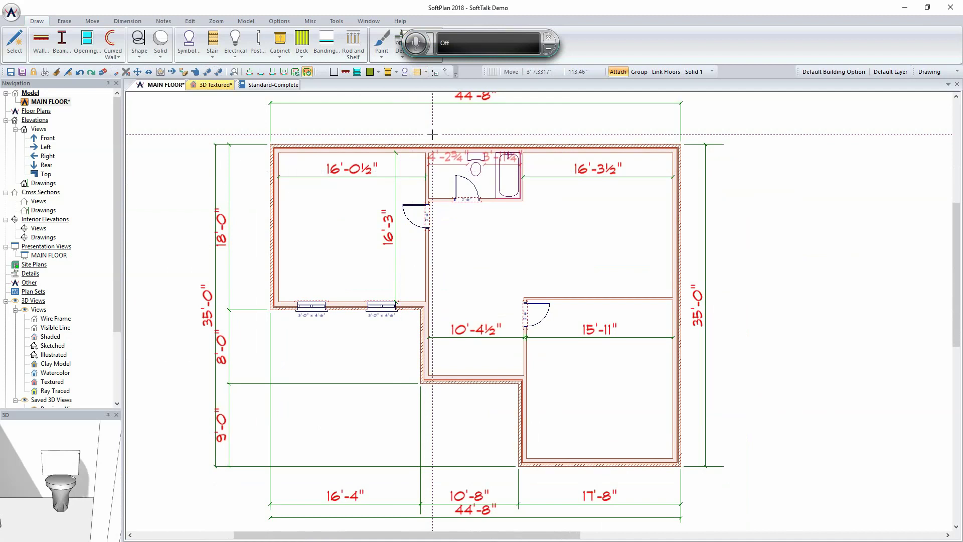
click(415, 43)
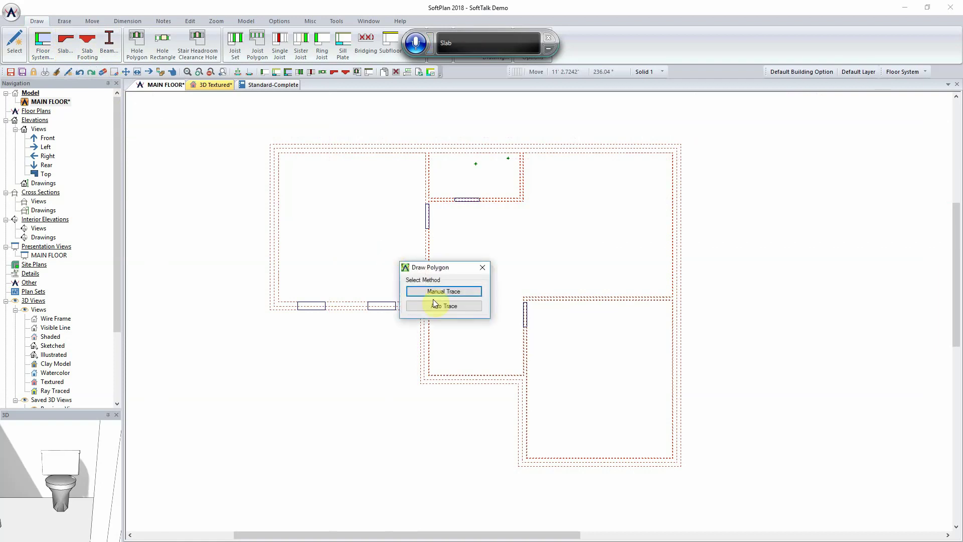
click(431, 304)
click(432, 265)
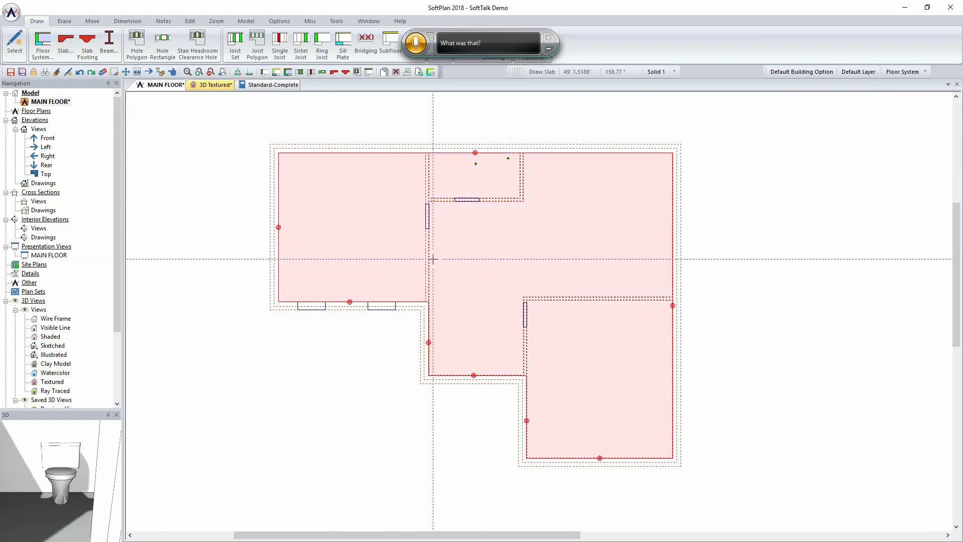
Change the slab's style to Structural.
click(480, 259)
click(80, 115)
click(83, 125)
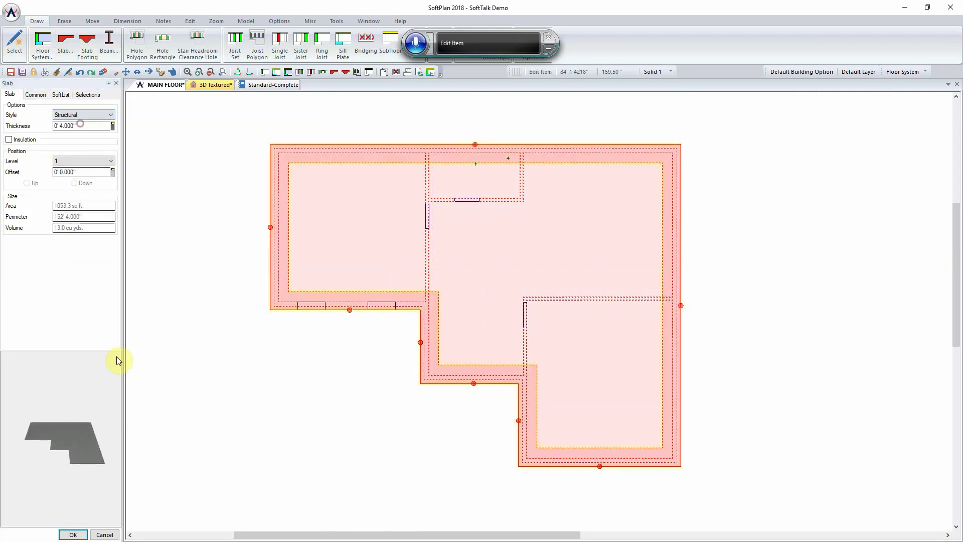
click(72, 535)
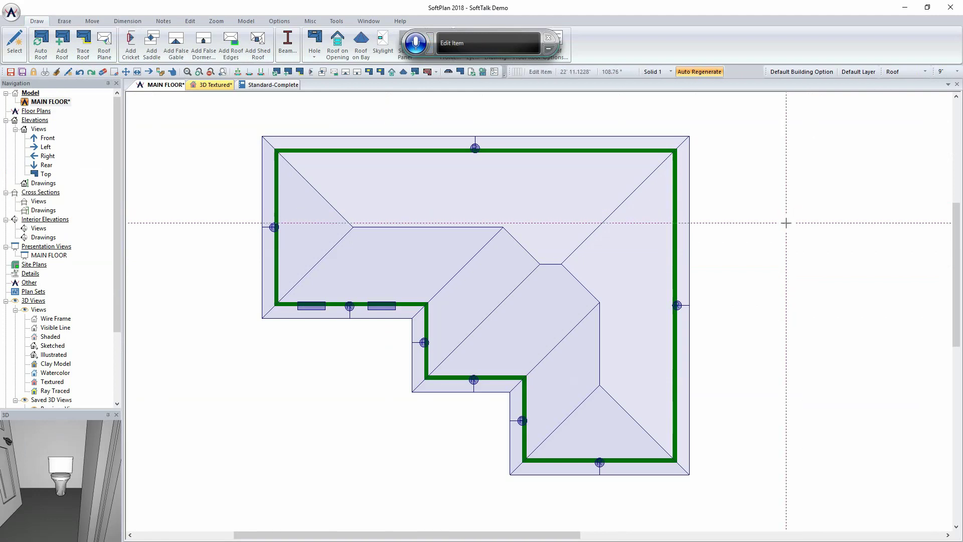
Create an automatic hip roof over the house and set its roof pitch to 12".
click(522, 269)
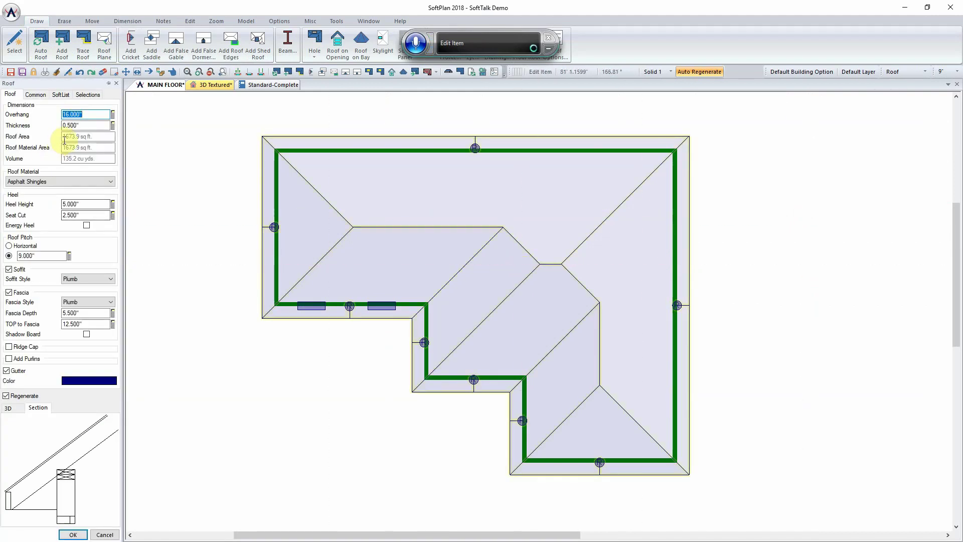
double_click(46, 256)
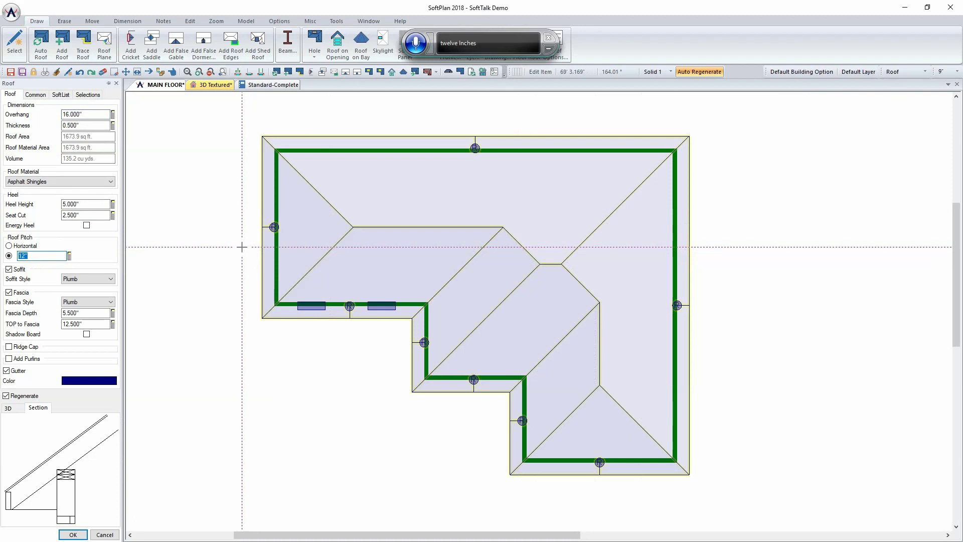
key(Return)
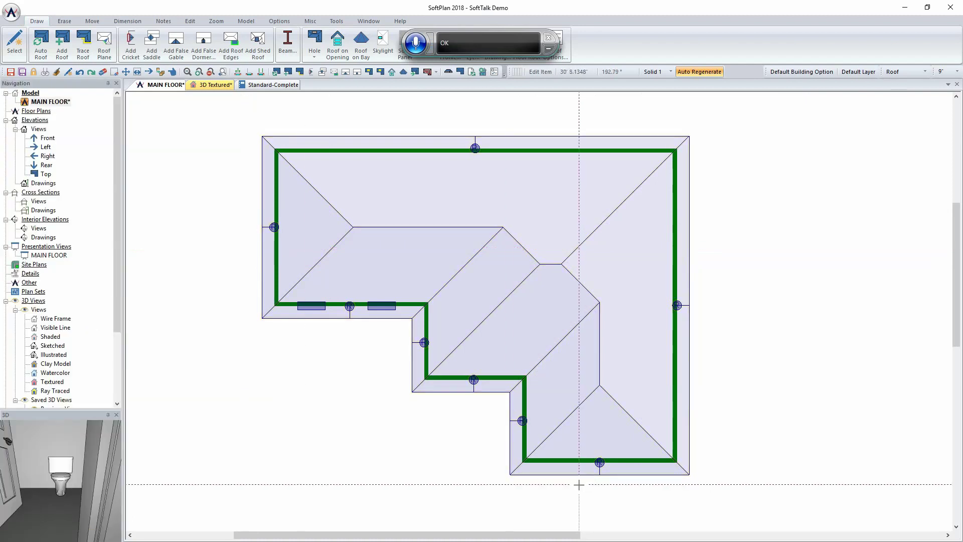
Change the roof edge over the lower right wing's bottom wall from a hip to a gable.
click(610, 474)
click(114, 109)
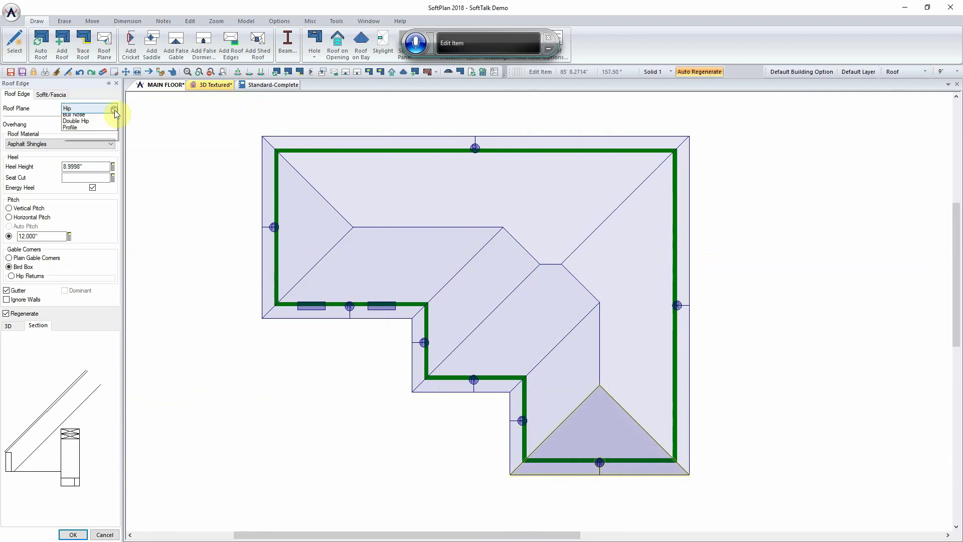
click(110, 136)
click(73, 535)
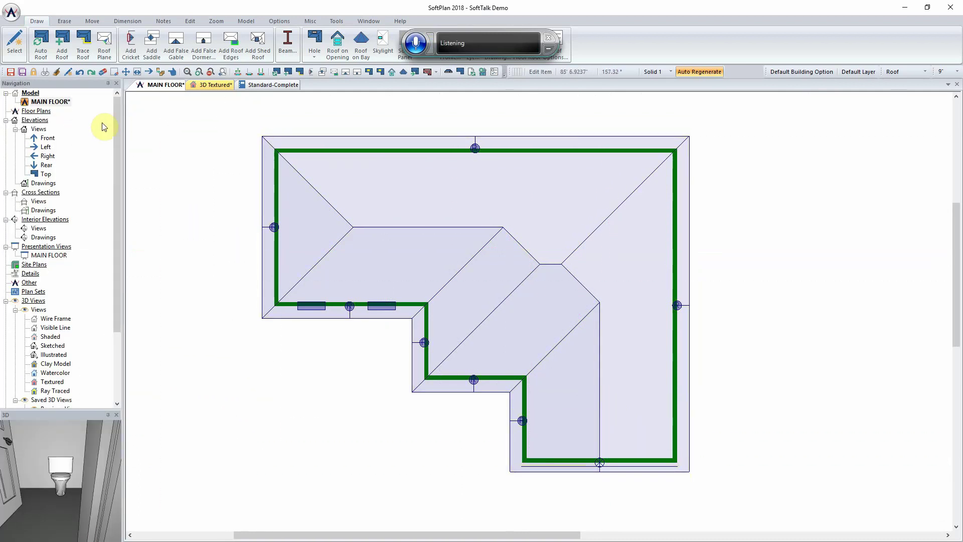
Set the front entry wall's height to 9' in the 3D textured view.
click(216, 84)
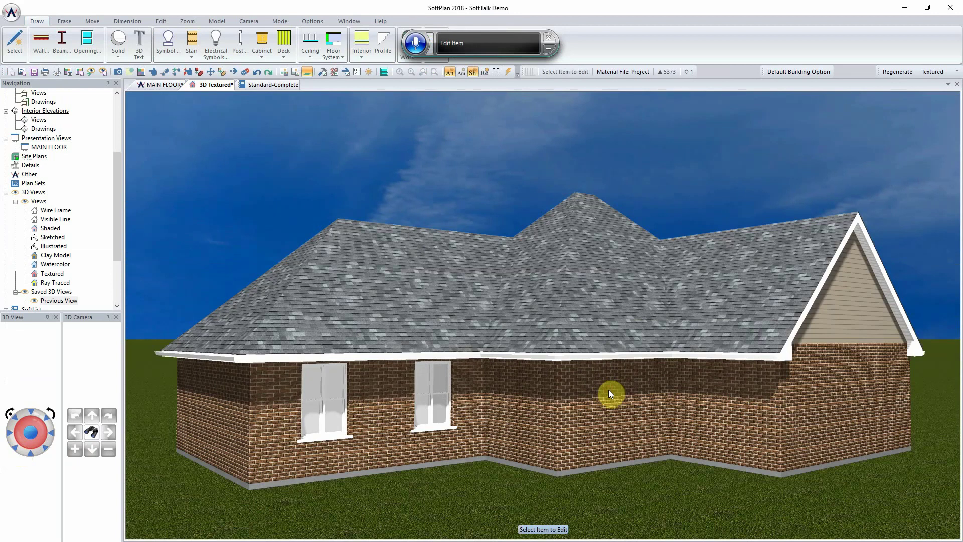
click(609, 390)
click(76, 146)
text(9)
key(Tab)
click(73, 534)
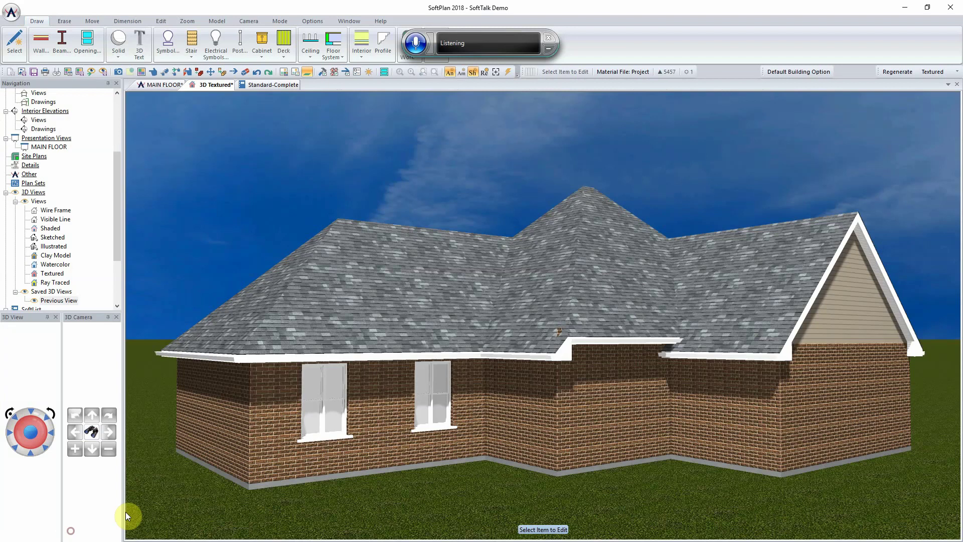
Set the height of the short wall between the windowed wall and the entry wall to 9'.
click(531, 404)
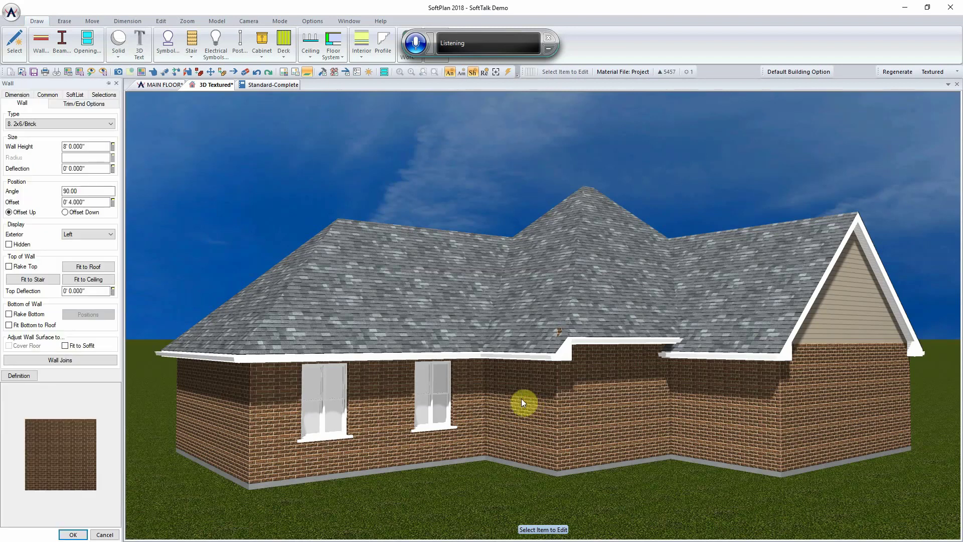
click(75, 146)
text(9)
key(Return)
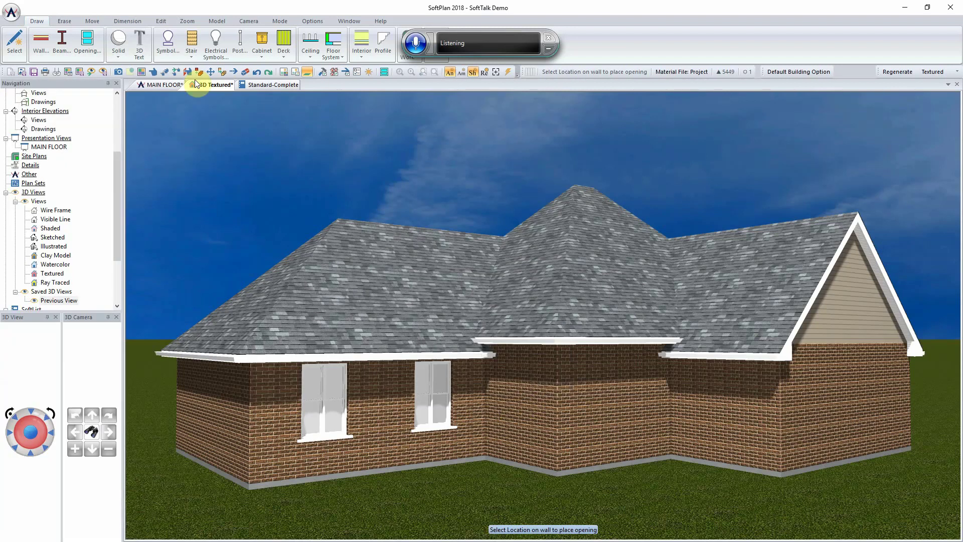
Place the "60x80 ENTRY-CRAFT-LH" exterior entry door in the front entry wall of the main floor plan.
click(195, 83)
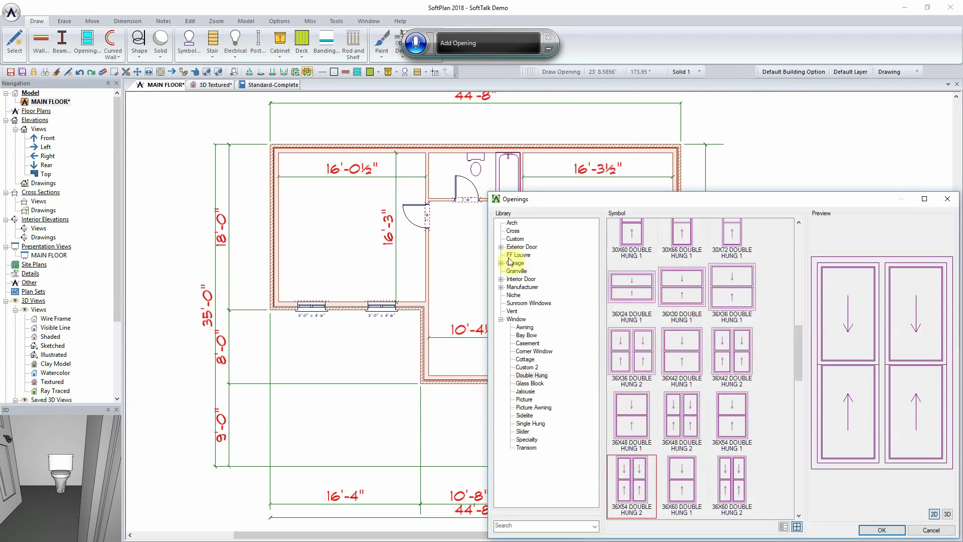
click(501, 247)
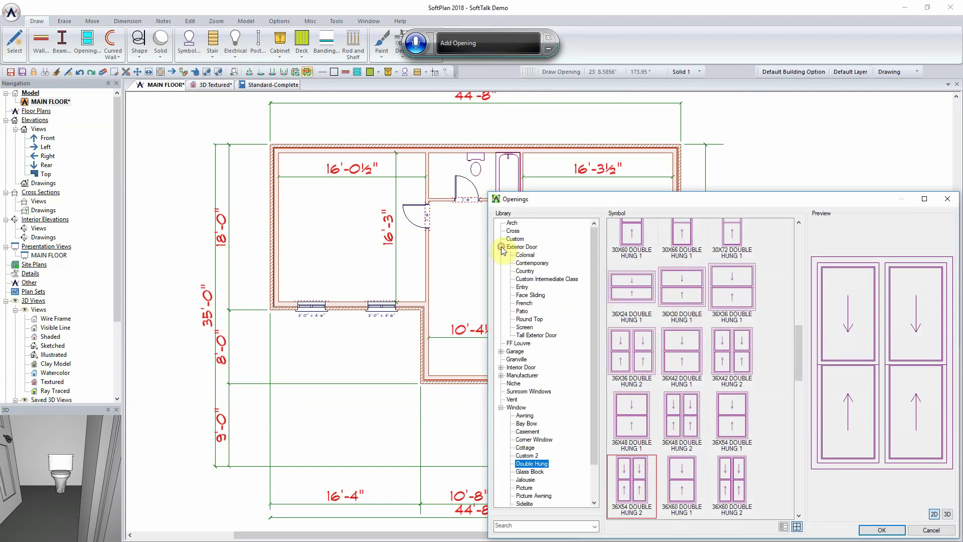
click(524, 288)
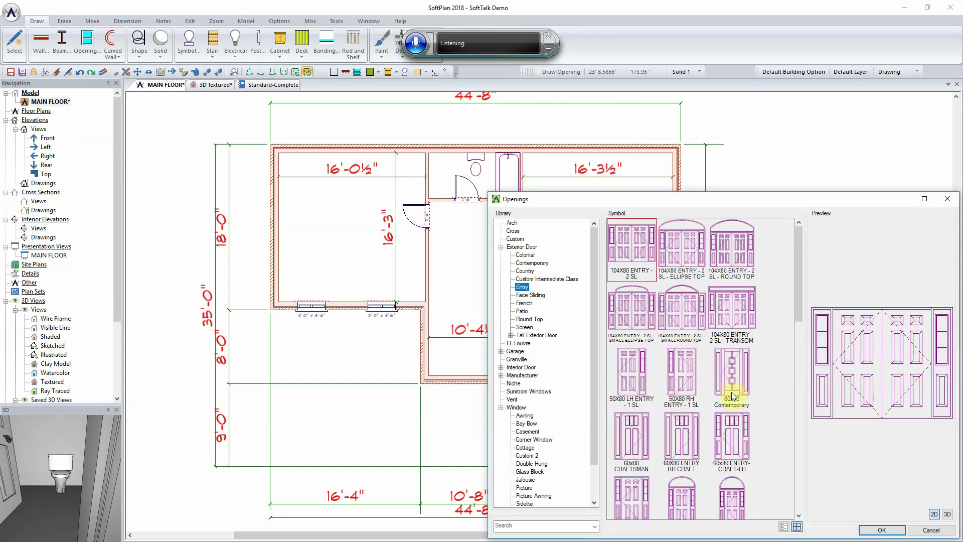
click(681, 435)
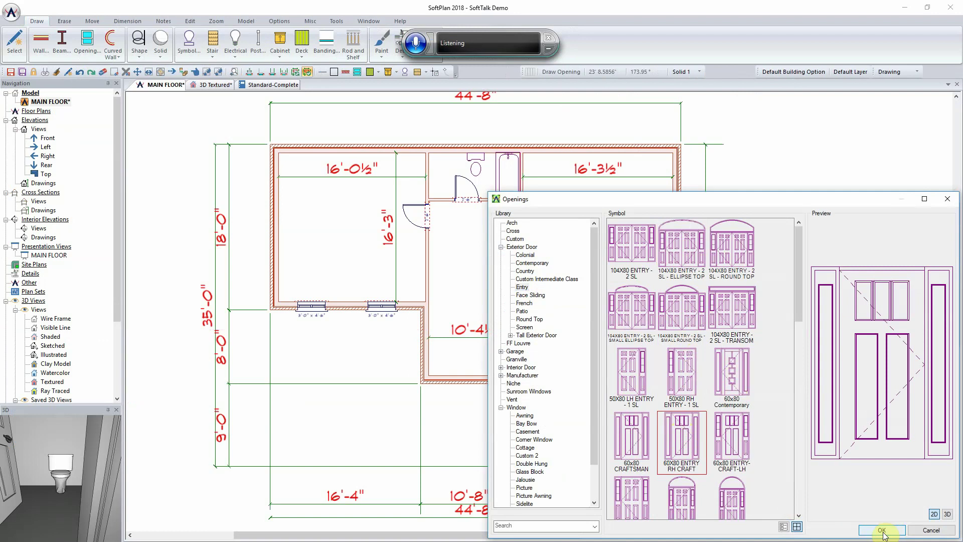
click(727, 433)
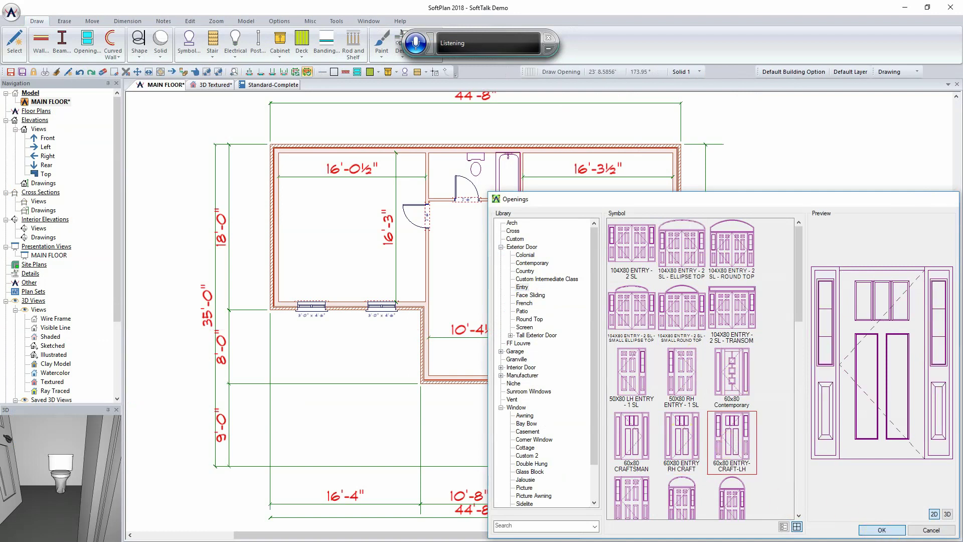
click(870, 530)
click(475, 372)
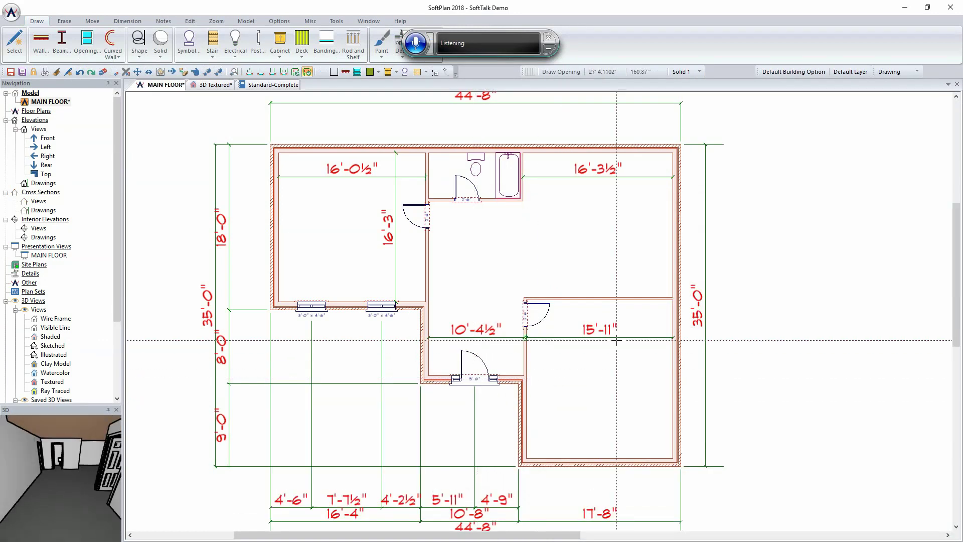
Arrange the 3D textured view beside the MAIN FLOOR plan in a vertical split and regenerate the 3D view.
click(217, 85)
right_click(216, 84)
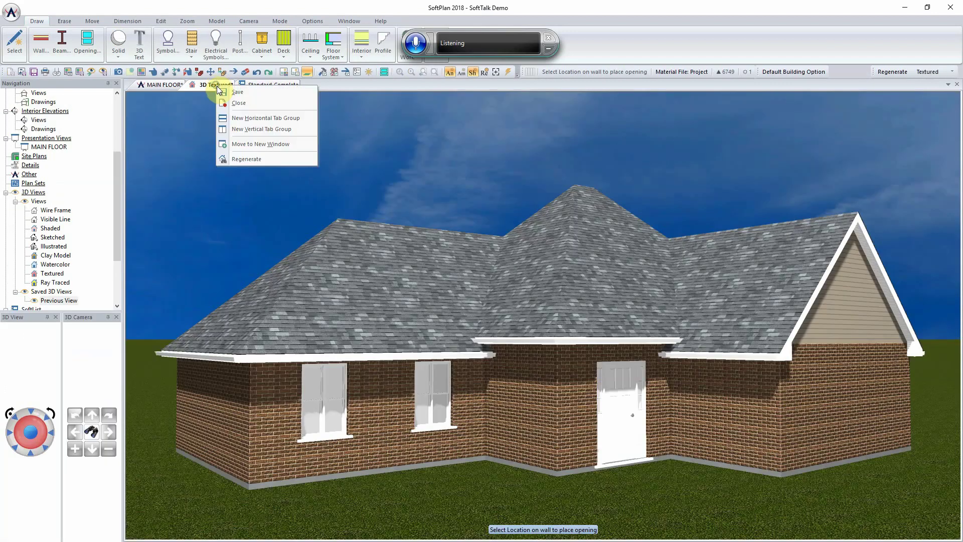
click(275, 131)
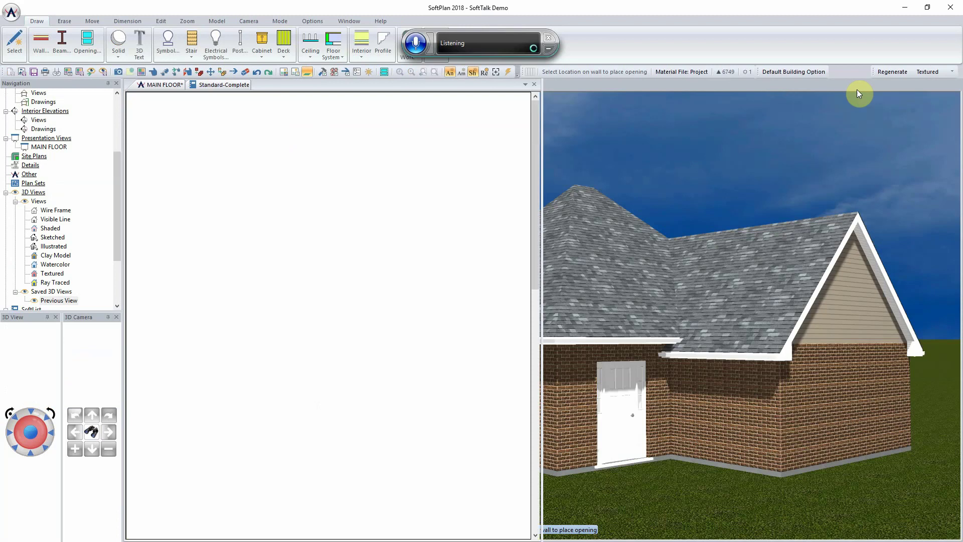
click(893, 73)
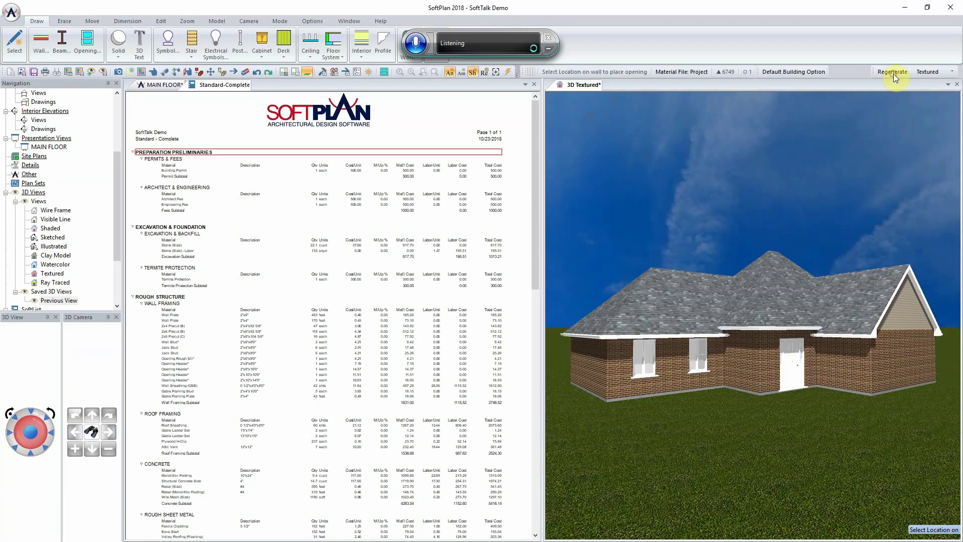
click(166, 86)
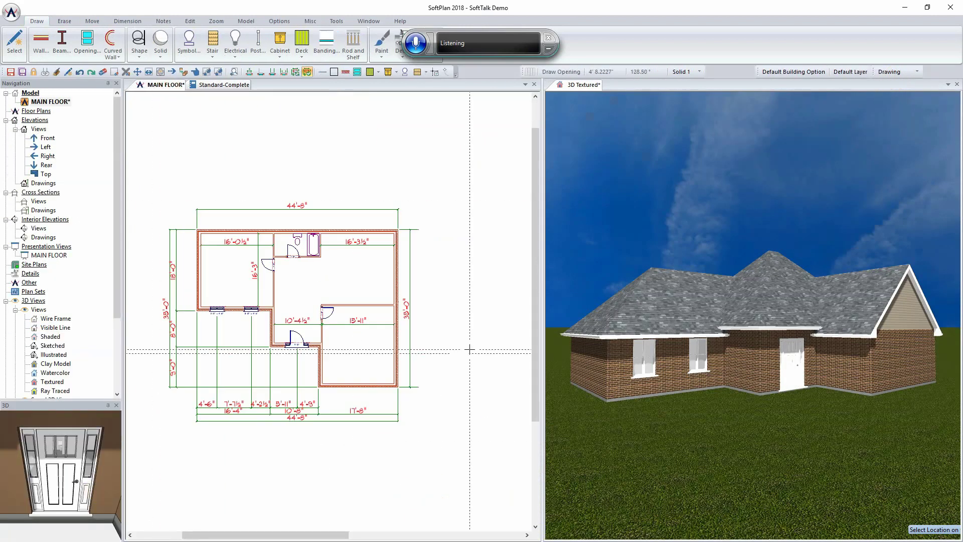
Place the "108X84 - 1 PANEL" garage door centred in the front wall of the 15'-11" wide room and update the 3D textured view.
click(154, 84)
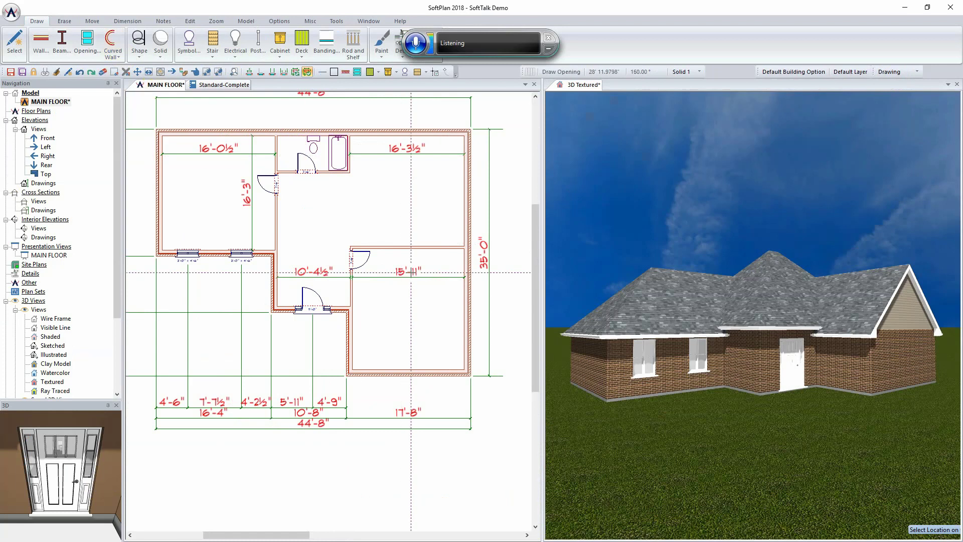
click(415, 272)
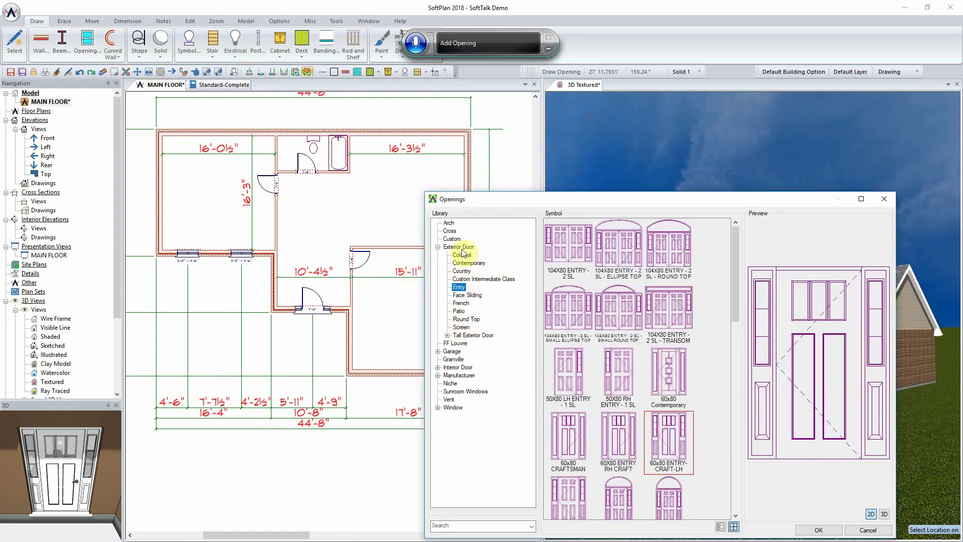
click(454, 351)
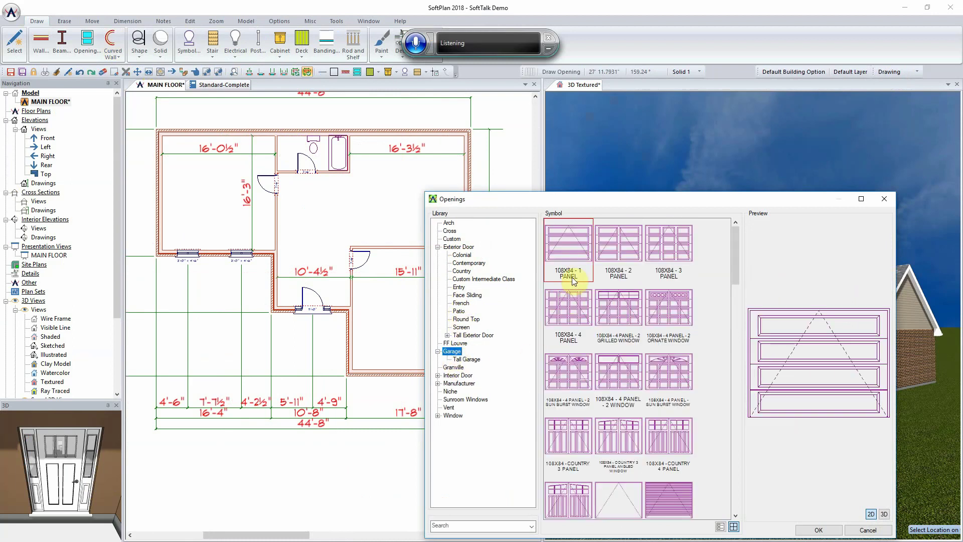
click(818, 529)
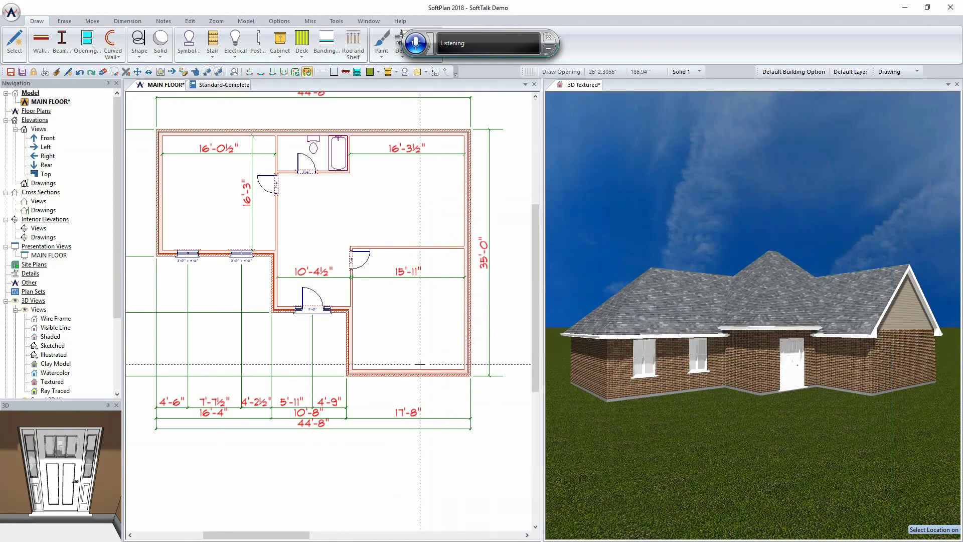
click(406, 372)
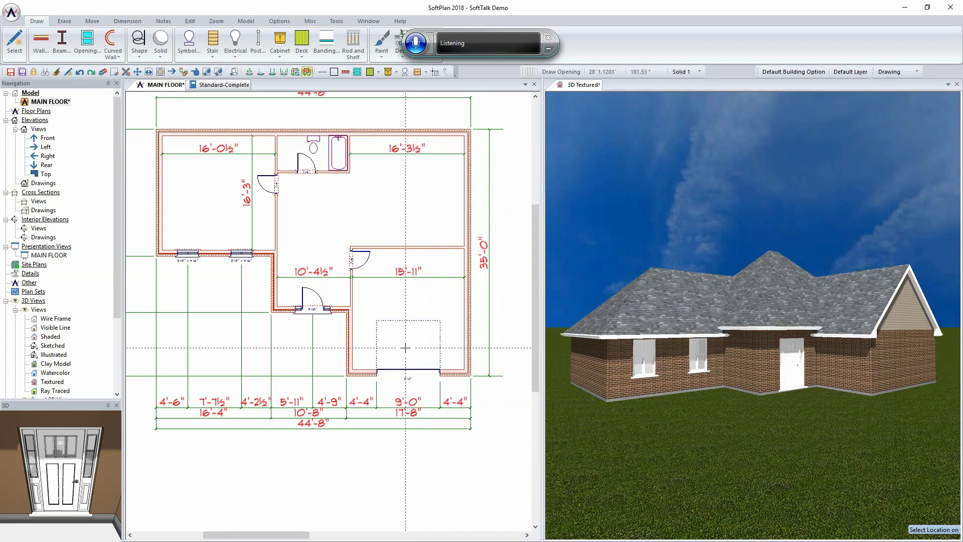
click(642, 284)
mouse_move(781, 314)
mouse_down()
mouse_move(755, 315)
mouse_move(776, 314)
mouse_up()
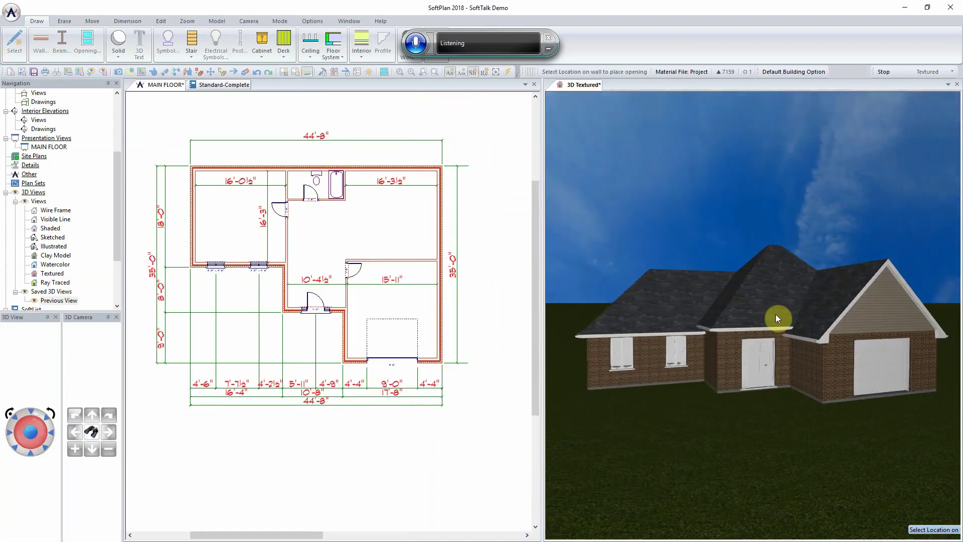